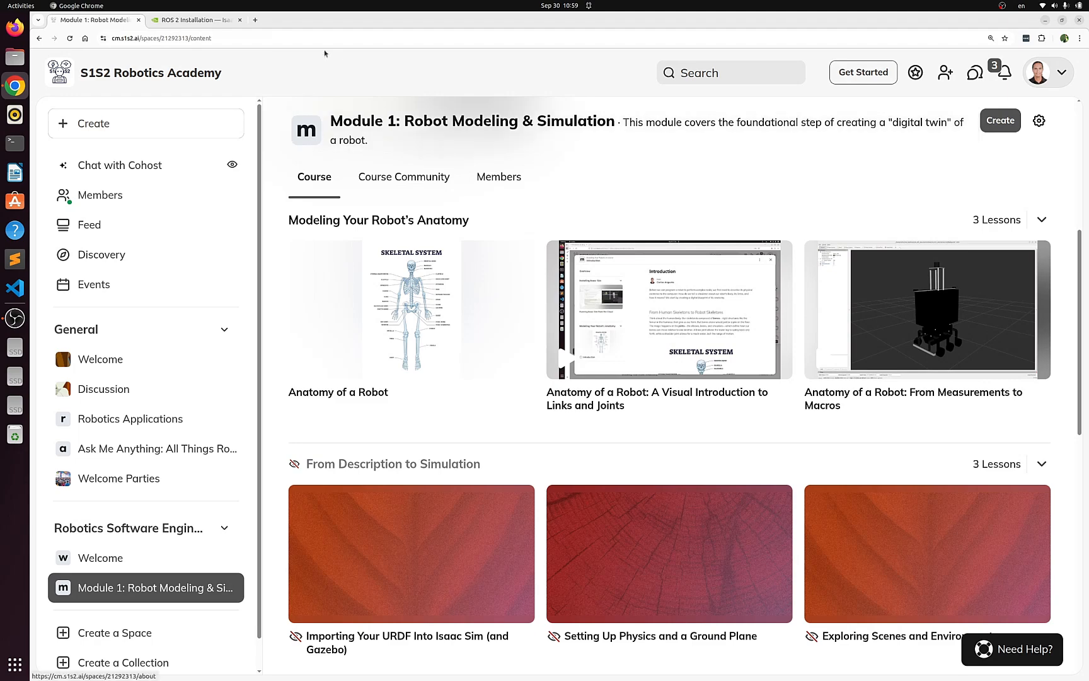
- Review the Isaac Sim documentation section on enabling rclpy and building ROS 2 workspaces with Python 3.11
left_click(179, 21)
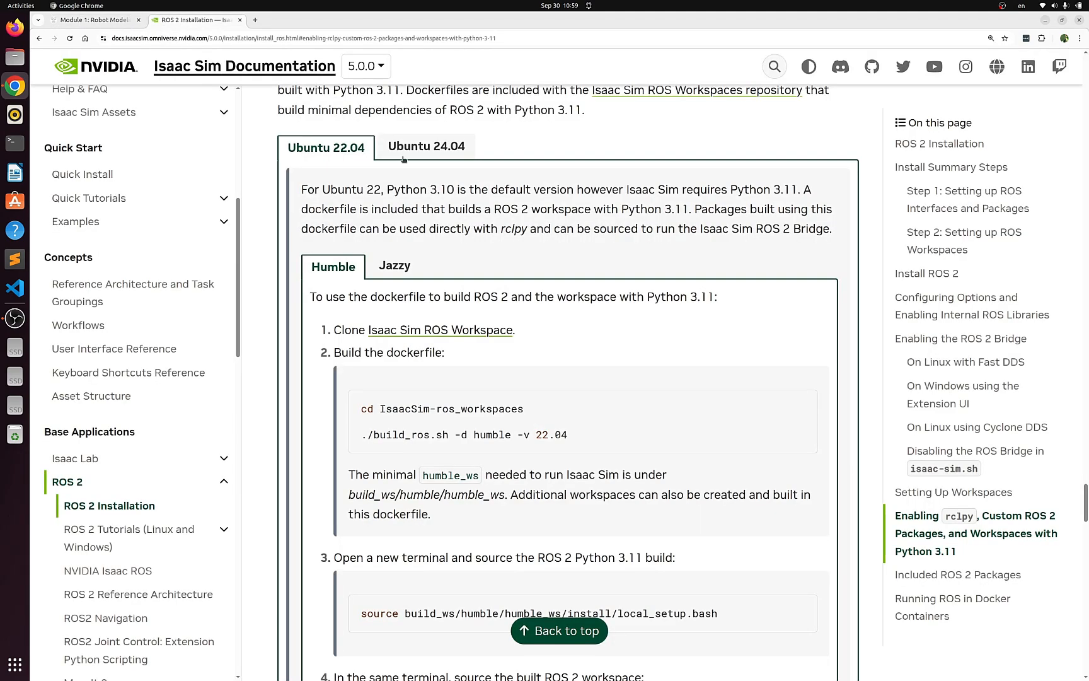
scroll(630, 287, "up", 2)
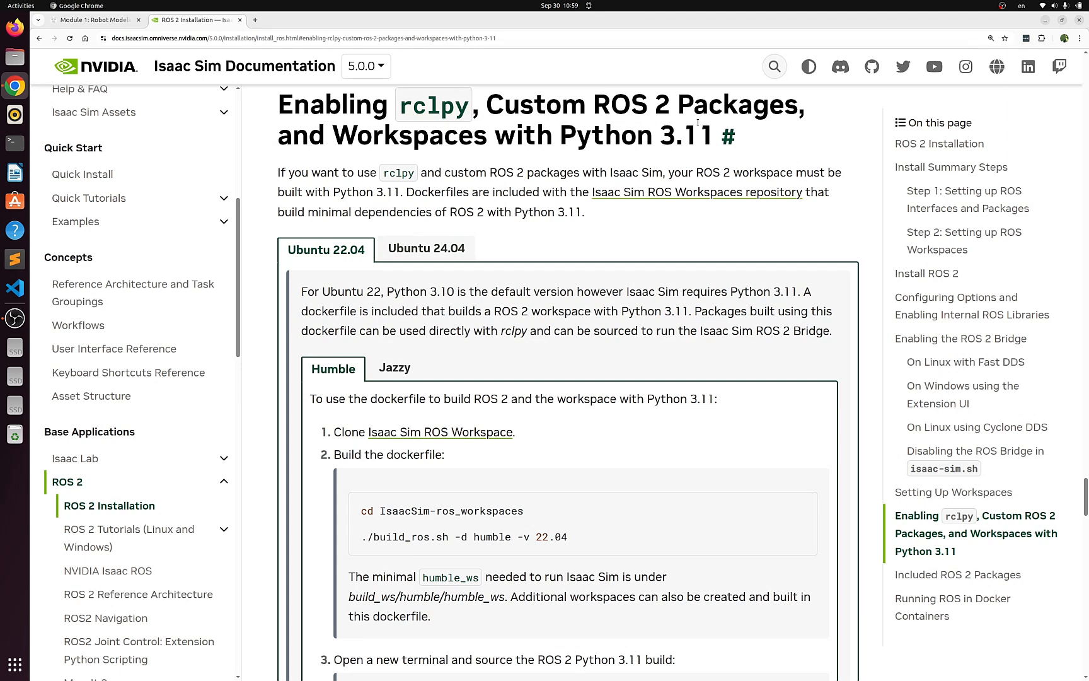
scroll(547, 302, "down", 5)
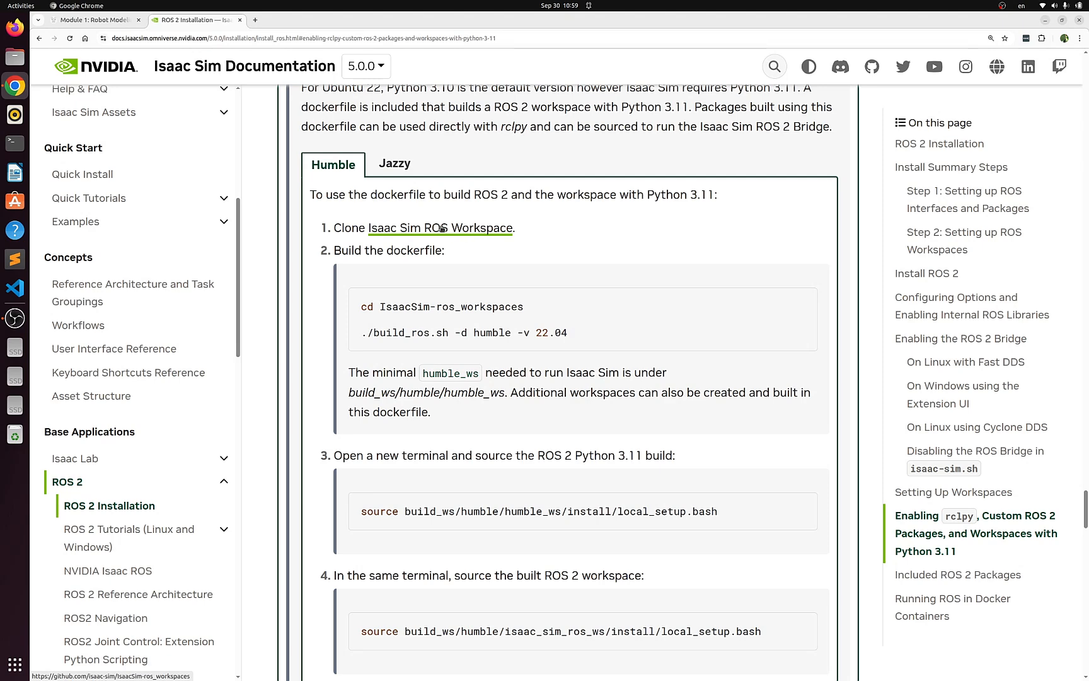
scroll(479, 245, "down", 1)
scroll(479, 246, "down", 3)
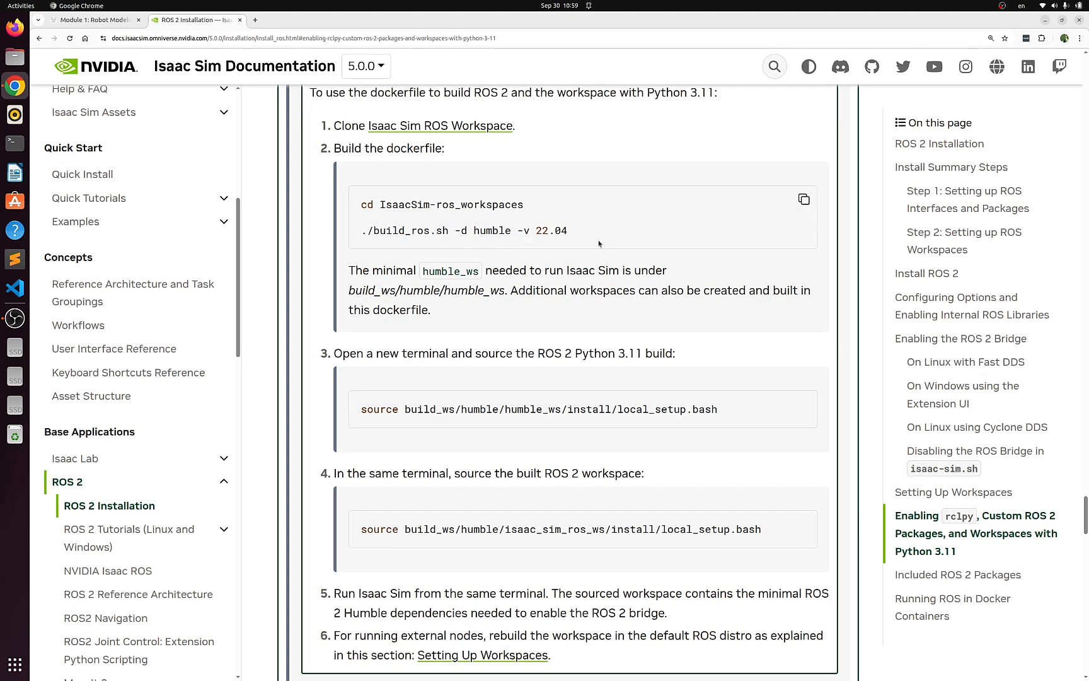
scroll(590, 236, "down", 3)
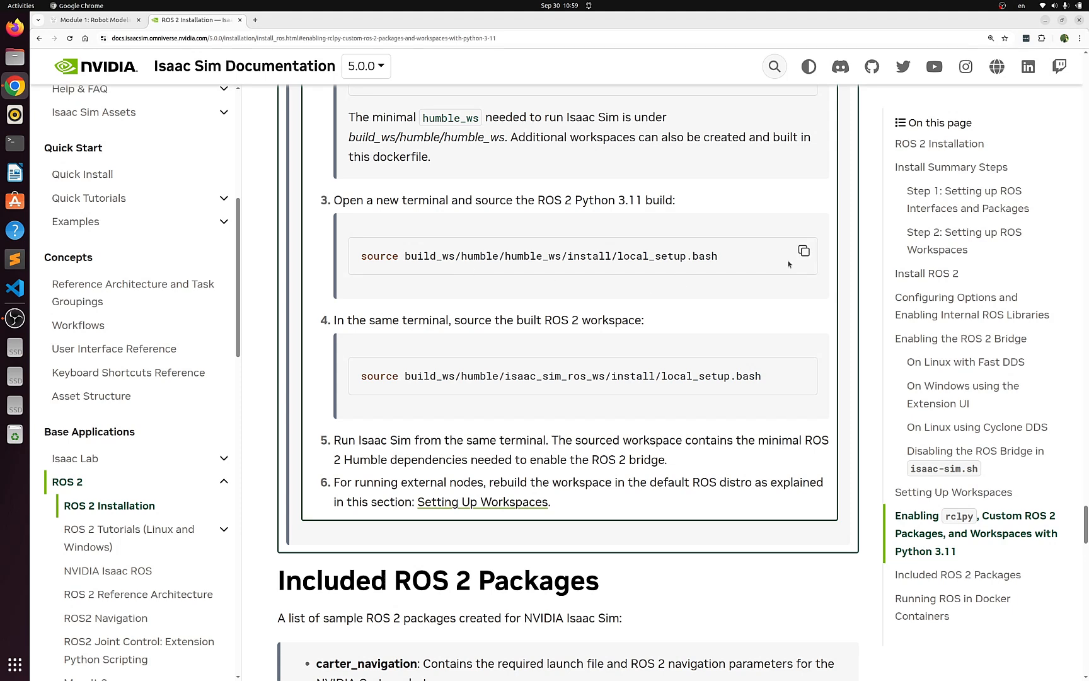
- Copy the ROS 2 Python 3.11 source command, open a terminal and change into the IsaacSim-ros_workspaces directory
left_click(804, 252)
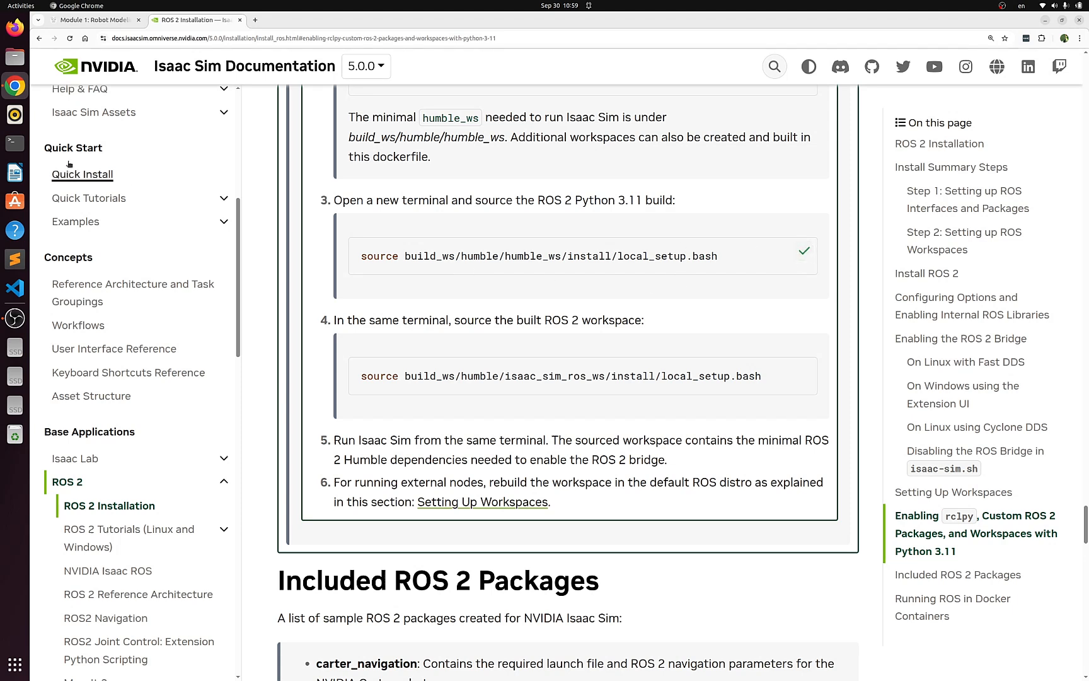
left_click(15, 143)
left_click_drag(200, 43, 428, 61)
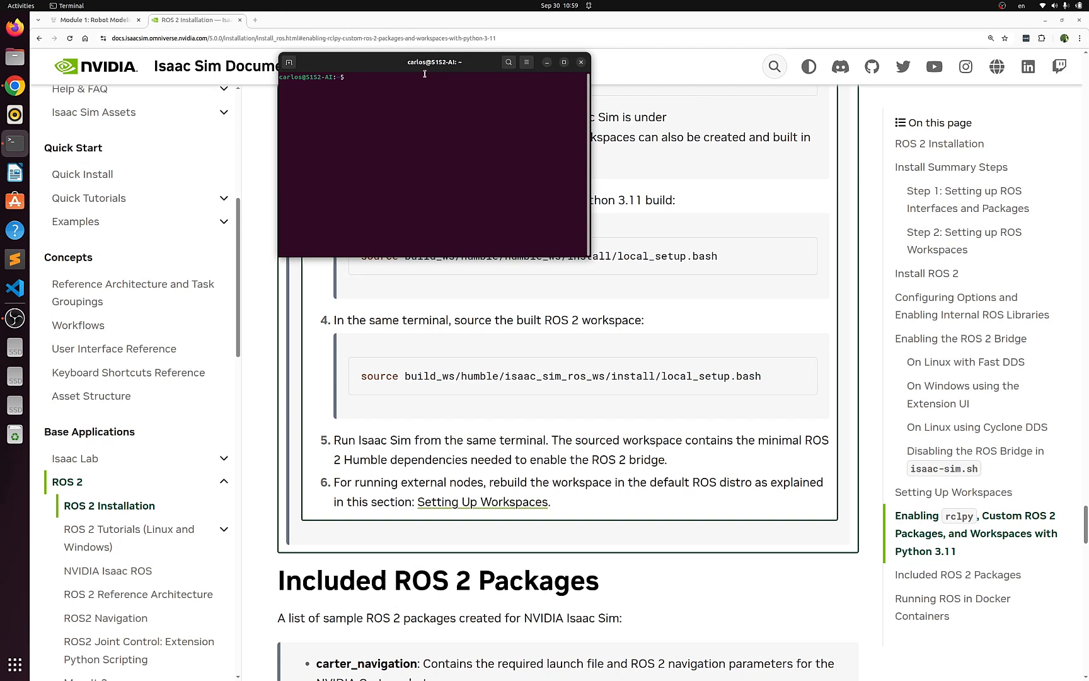
type("cd Isa")
key("Tab")
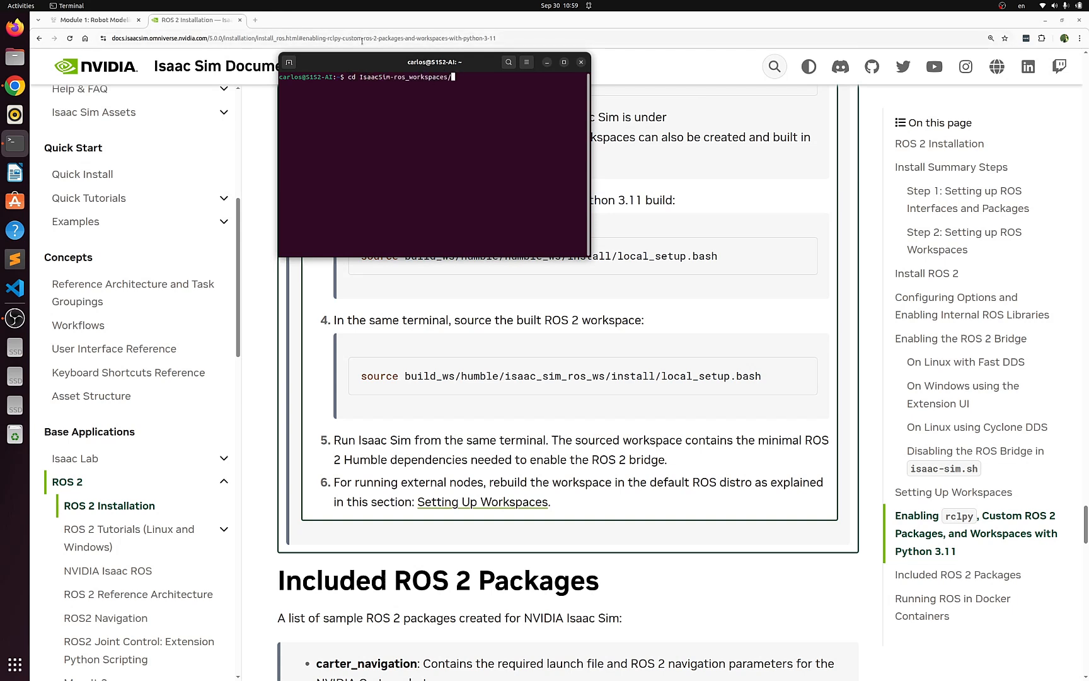
key("Return")
- Source build_ws/humble/humble_ws/install/local_setup.bash in that terminal
right_click(450, 141)
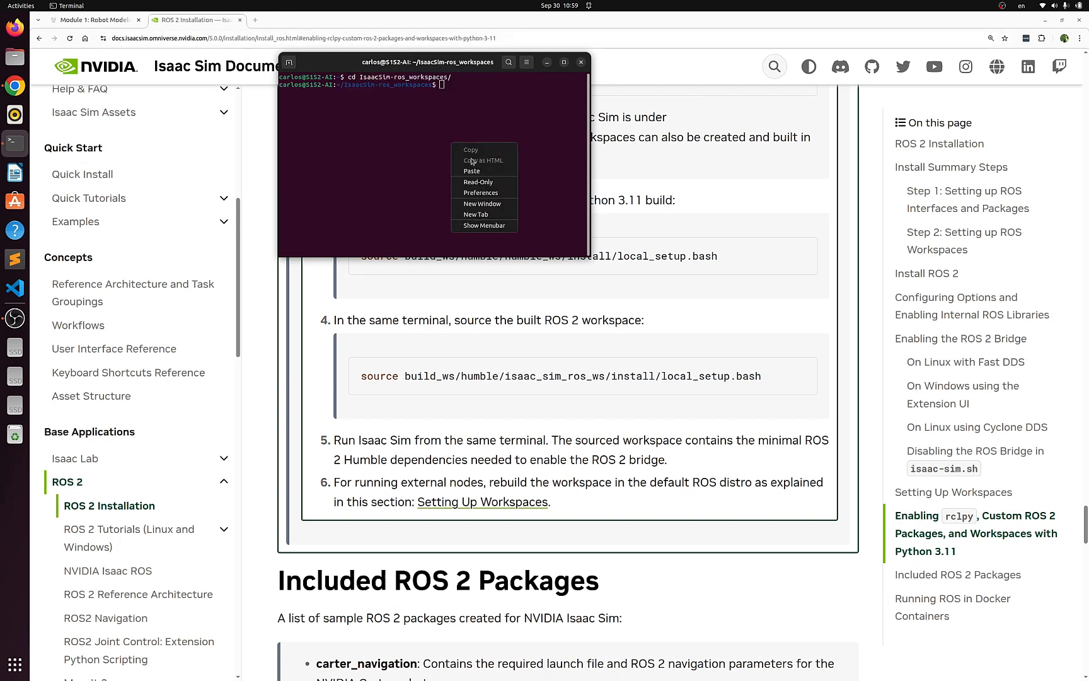
left_click(478, 174)
key("Return")
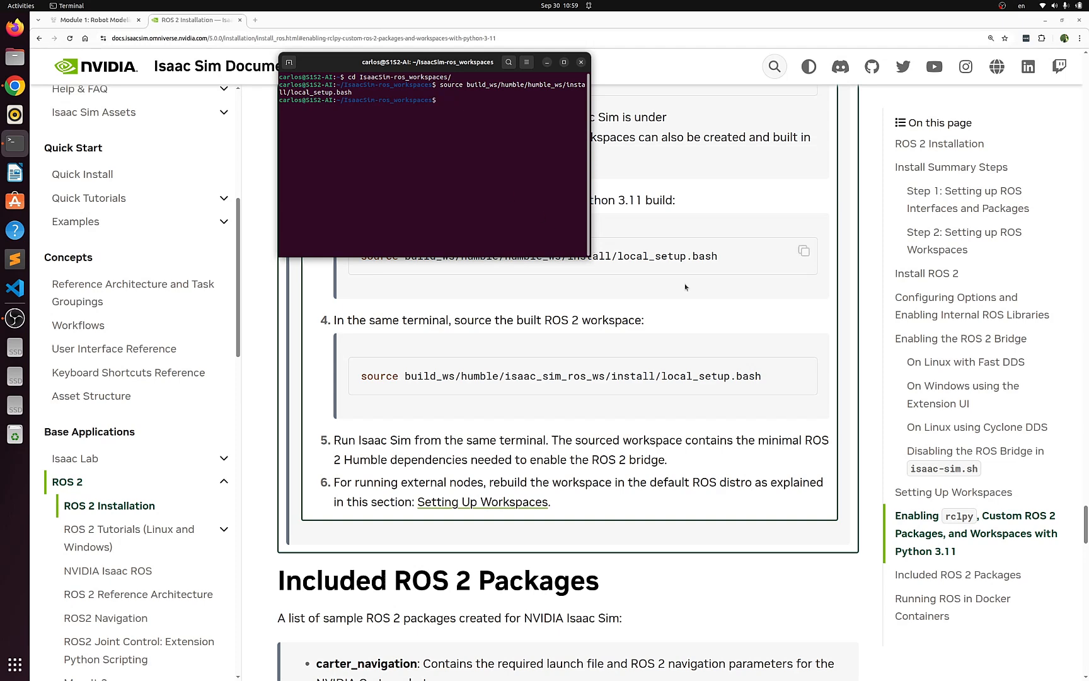
- Copy and run the command sourcing build_ws/humble/isaac_sim_ros_ws/install/local_setup.bash in the same terminal
scroll(514, 312, "up", 2)
scroll(514, 311, "up", 2)
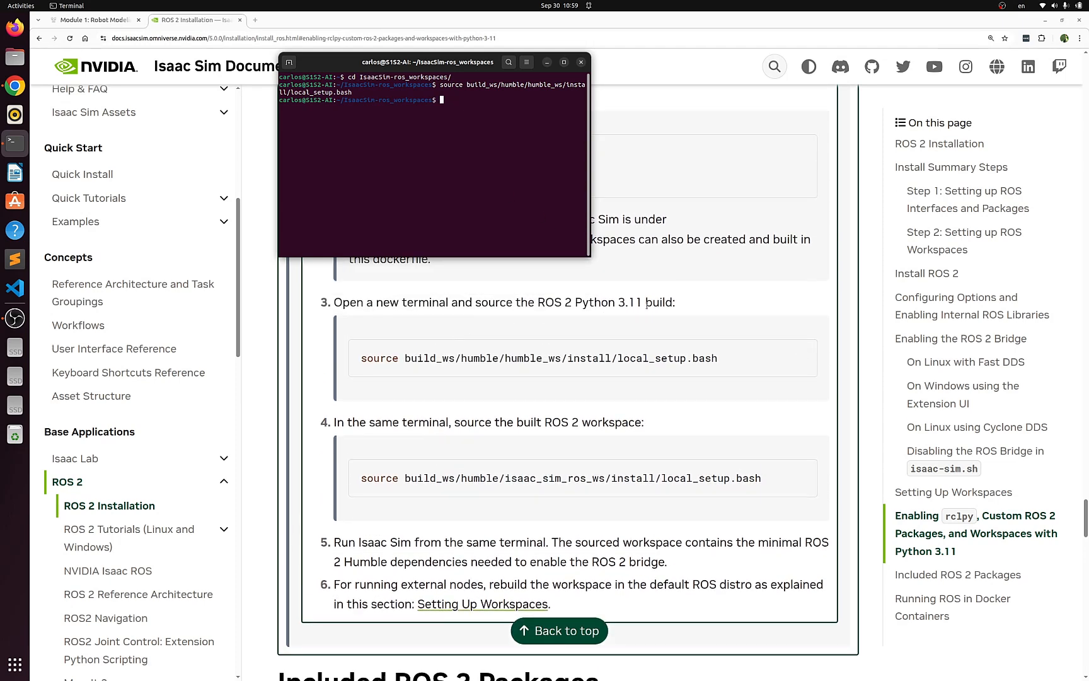
scroll(734, 359, "down", 4)
scroll(735, 359, "up", 2)
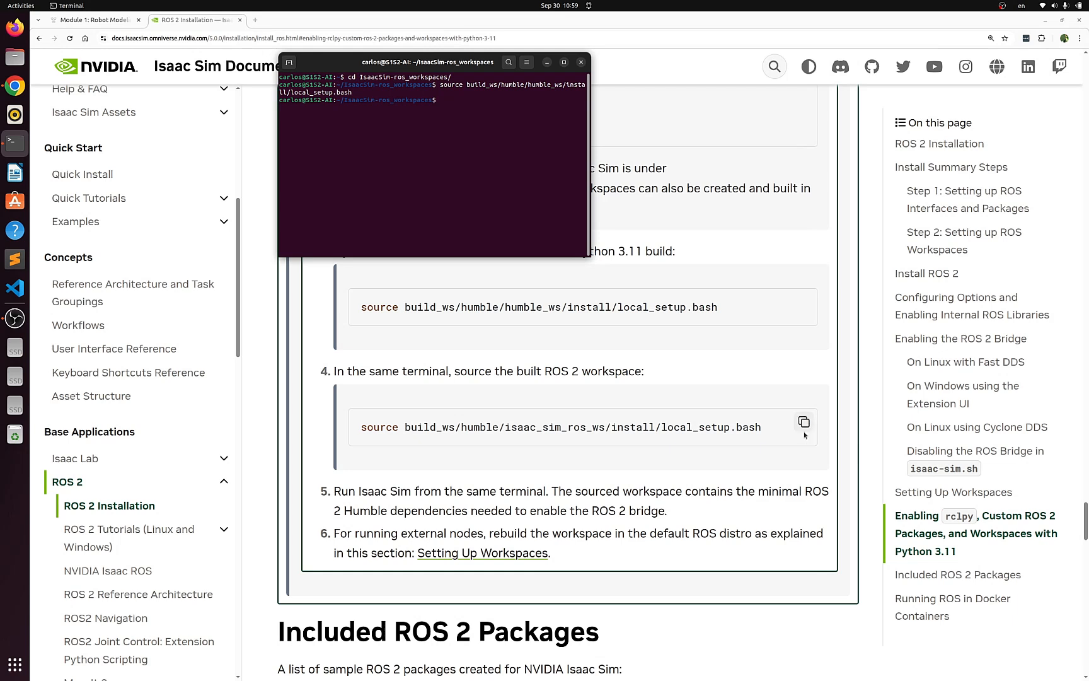
left_click(804, 423)
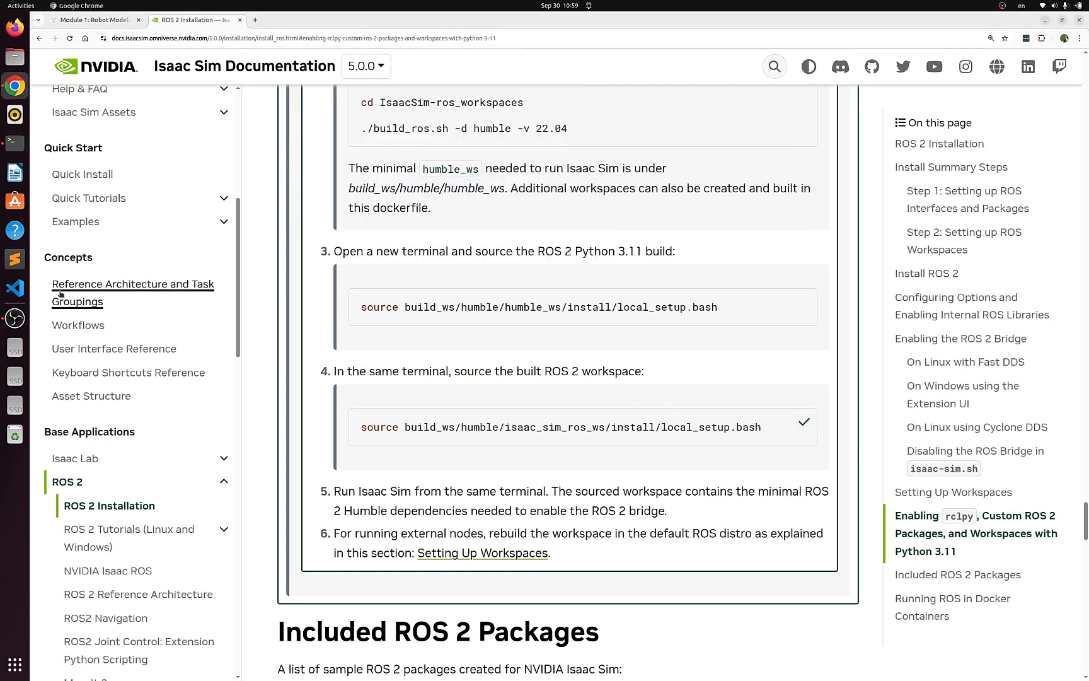
left_click(17, 144)
right_click(429, 125)
left_click(443, 154)
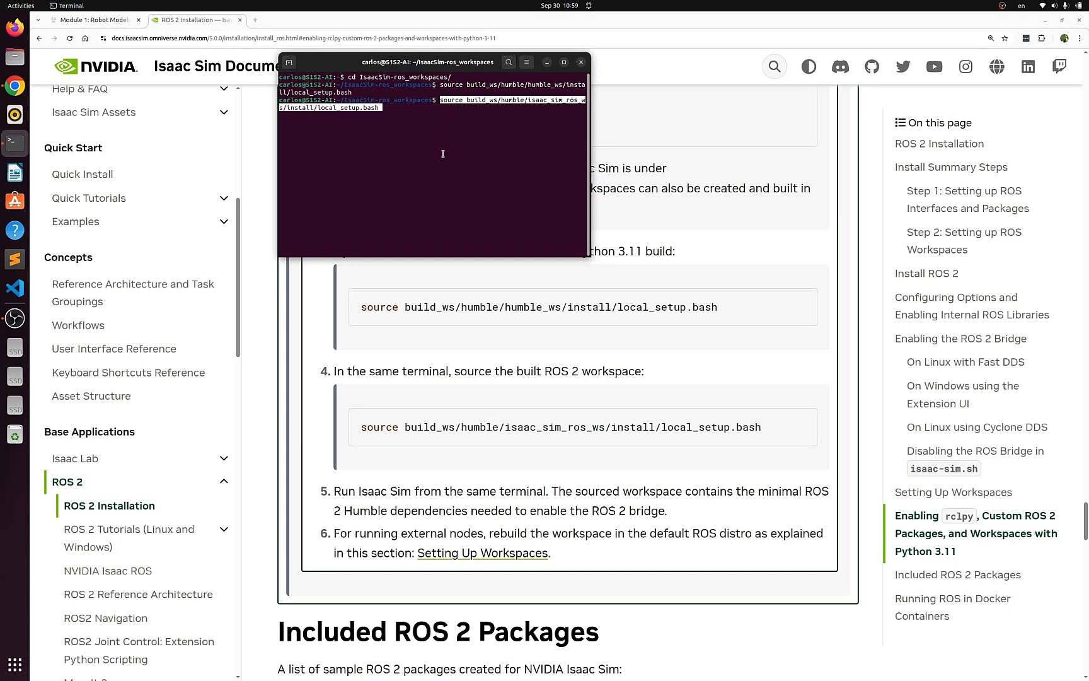
key("Return")
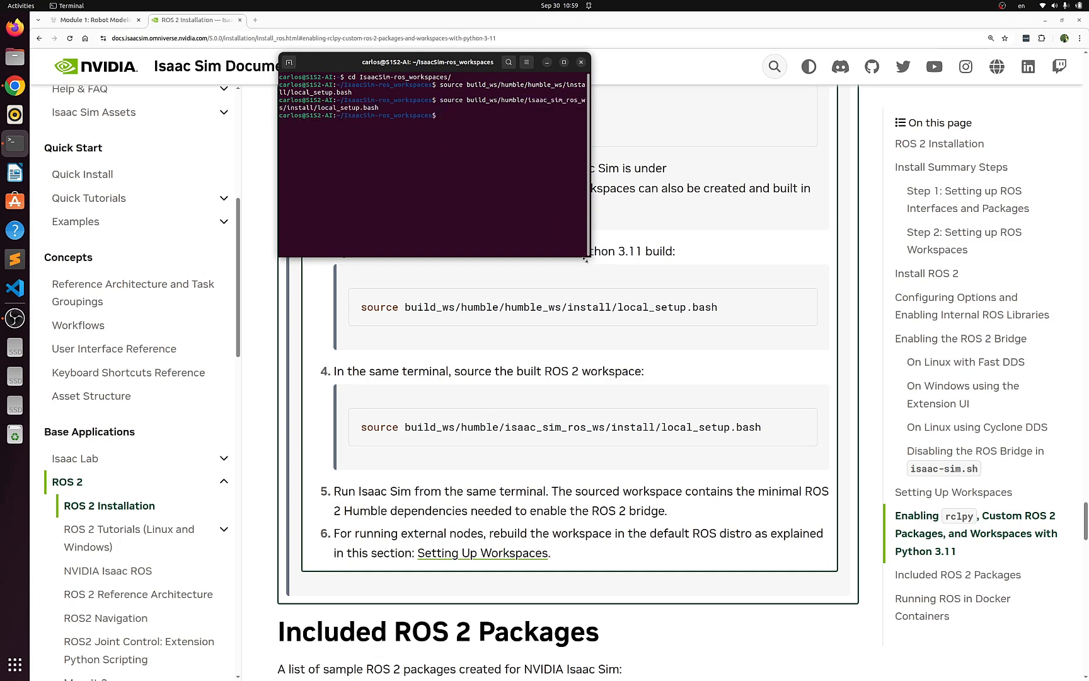
- Open a second terminal window and change into the rse_course/ros2_ws workspace
left_click_drag(591, 255, 704, 295)
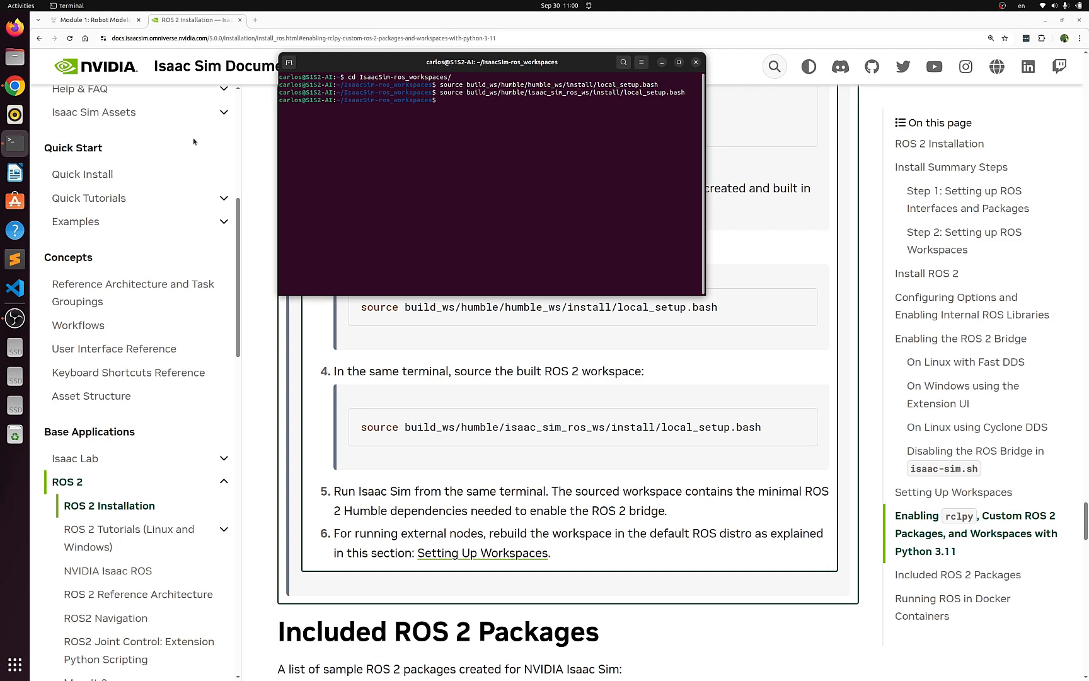
right_click(14, 138)
left_click(61, 124)
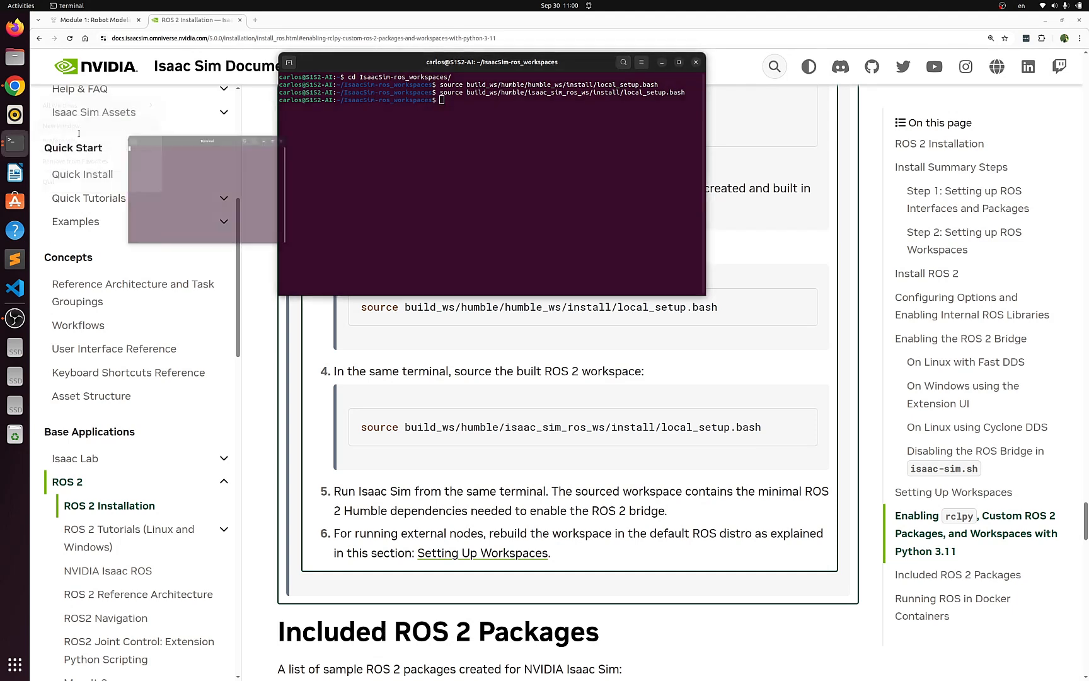
left_click_drag(278, 89, 605, 400, "super")
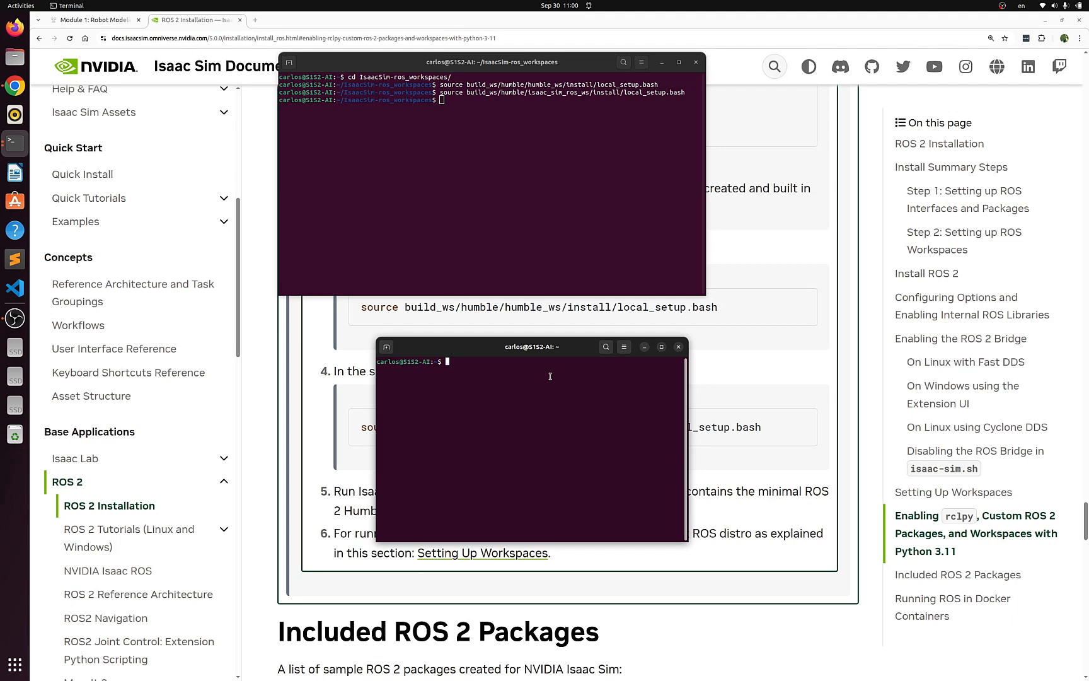
type("cd rse_cou")
type("rs")
key("Tab")
type("ros2_ws/")
key("Return")
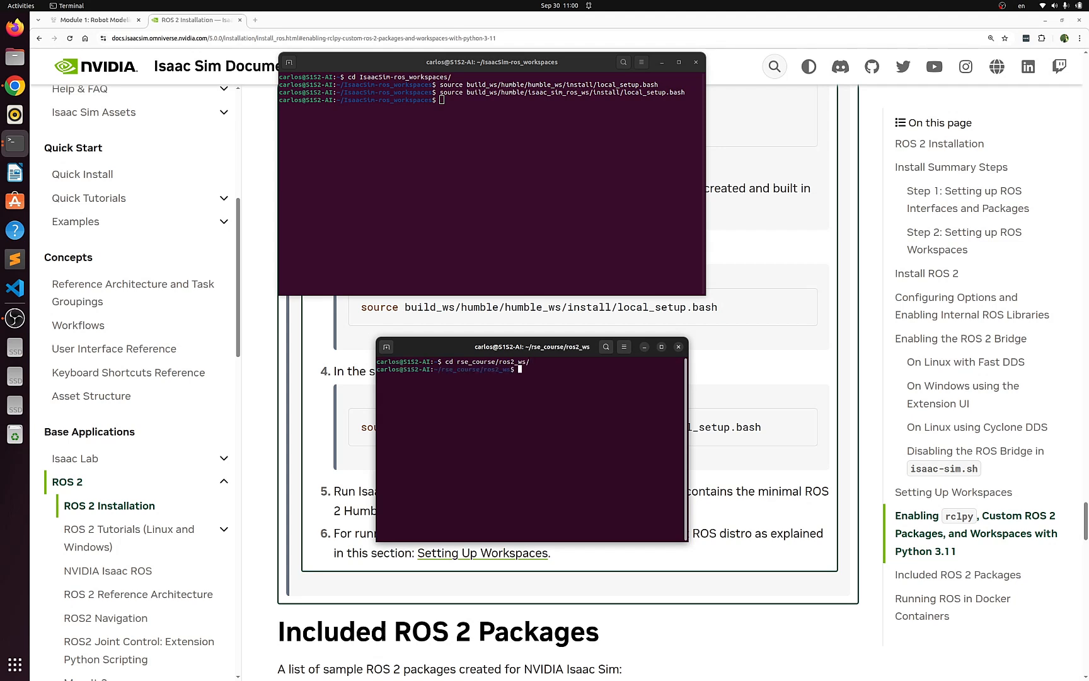
- Source the workspace with install/setup.bash
type("source install/setup.bash")
key("Return")
- Launch display.launch.py from the rse_shl1_description package with ros2 launch
type("ros2 ")
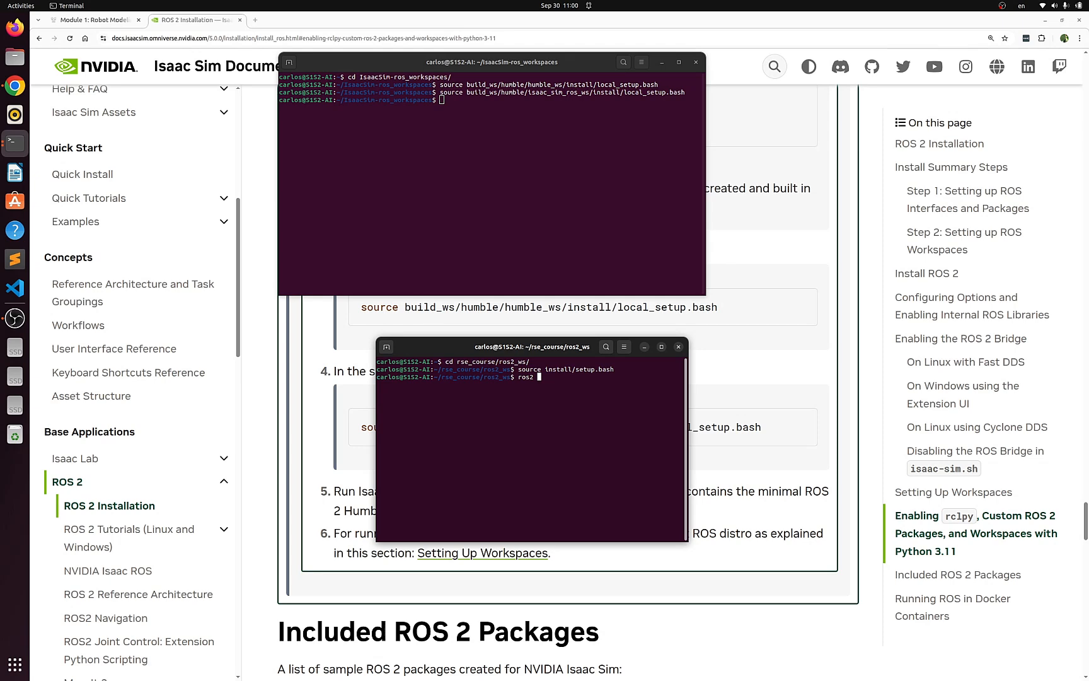
type("launch rv")
key("Tab")
type("dis")
key("Tab")
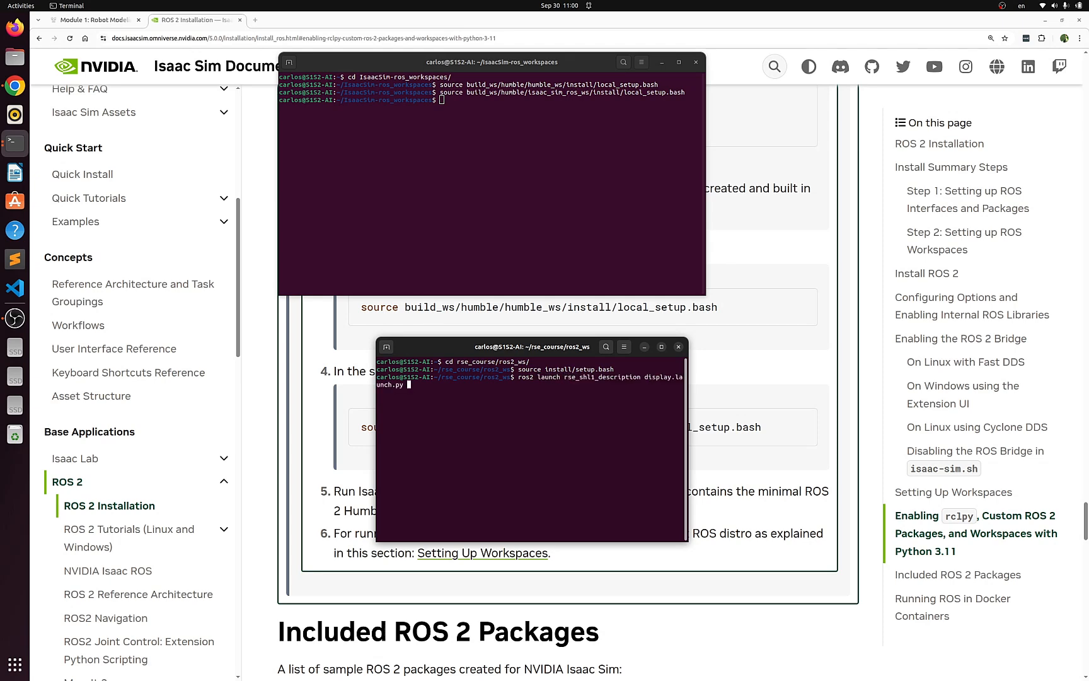
key("Return")
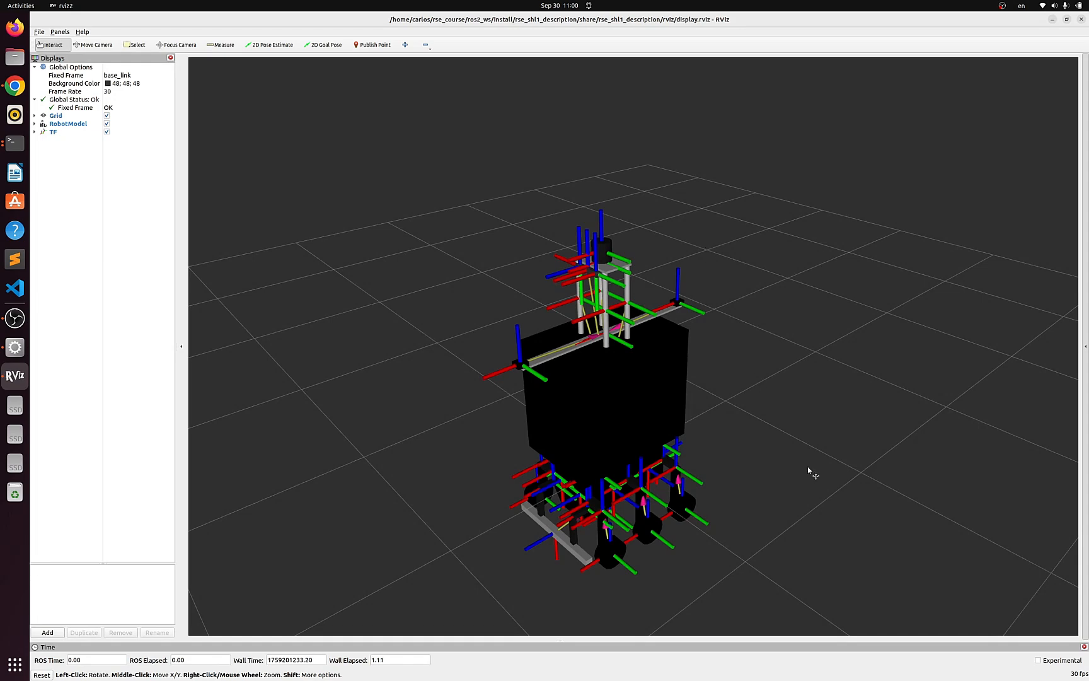
- Inspect the robot_state_publisher and joint_state_publisher_gui node definitions in display.launch.py
left_click(1052, 20)
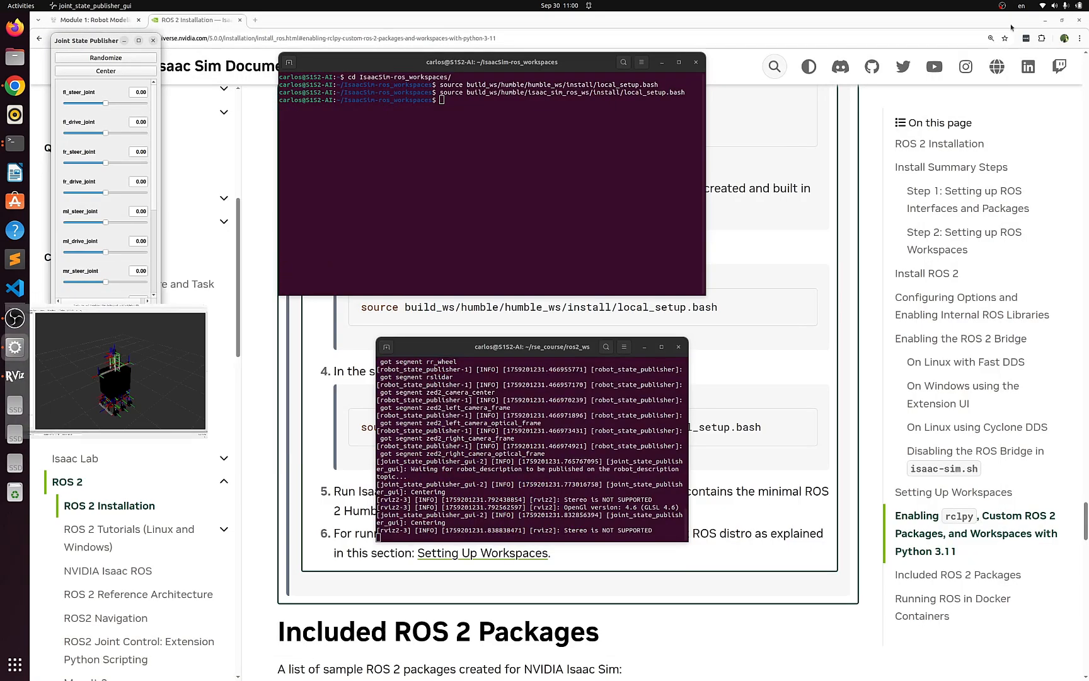
left_click(15, 288)
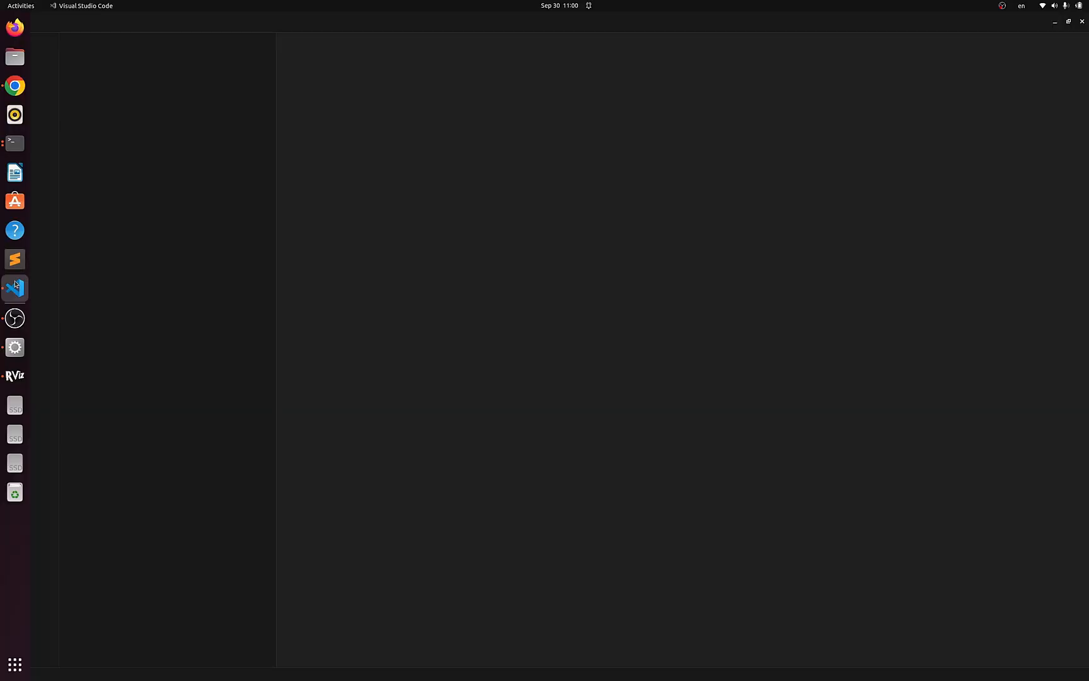
left_click(603, 297)
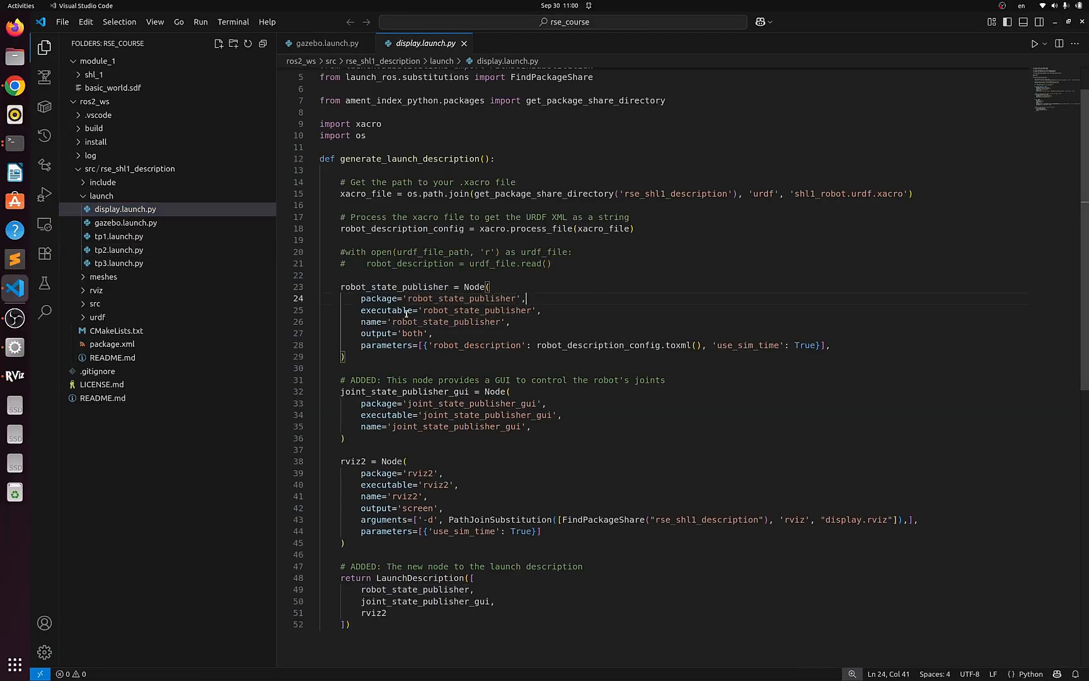
left_click_drag(411, 298, 521, 298)
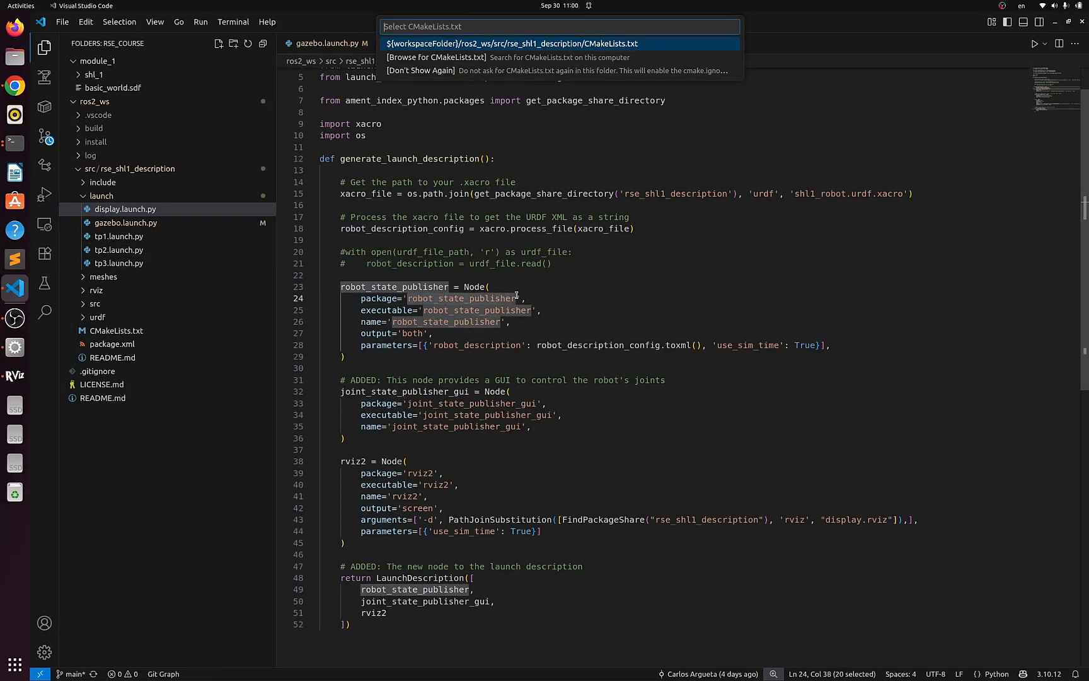
left_click(620, 293)
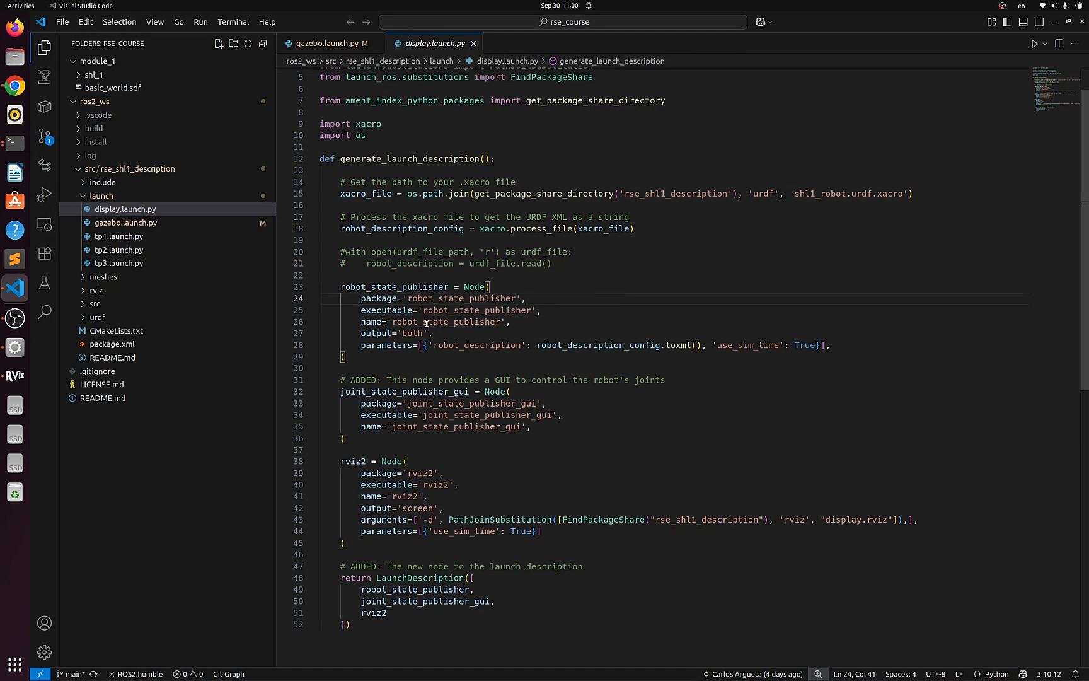
left_click_drag(403, 299, 527, 298)
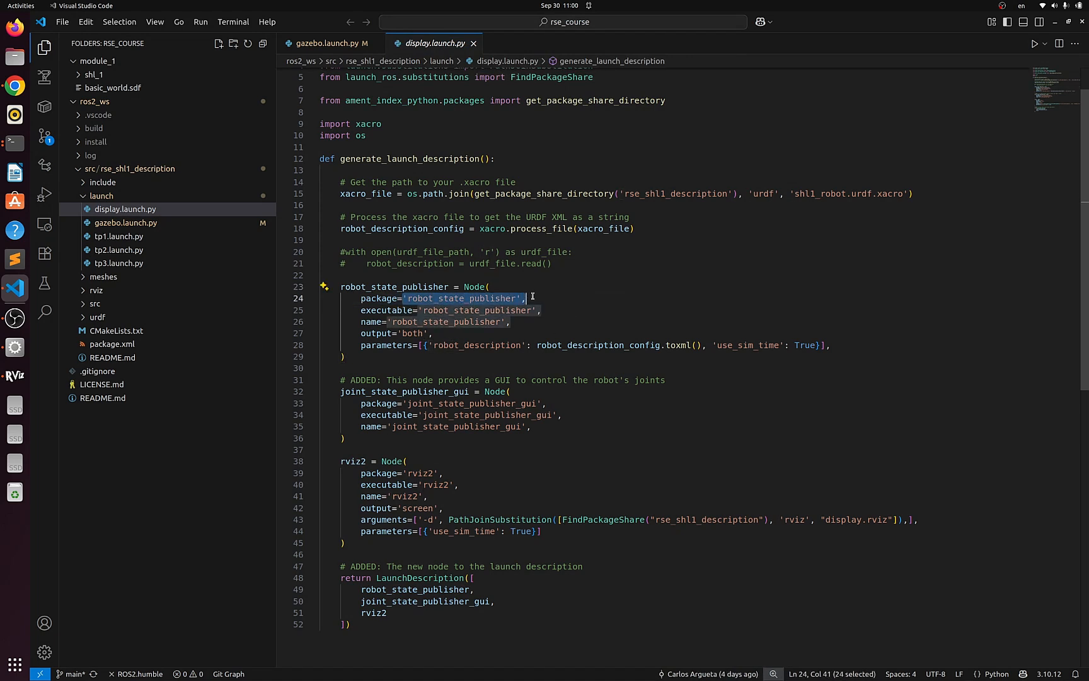
left_click(574, 299)
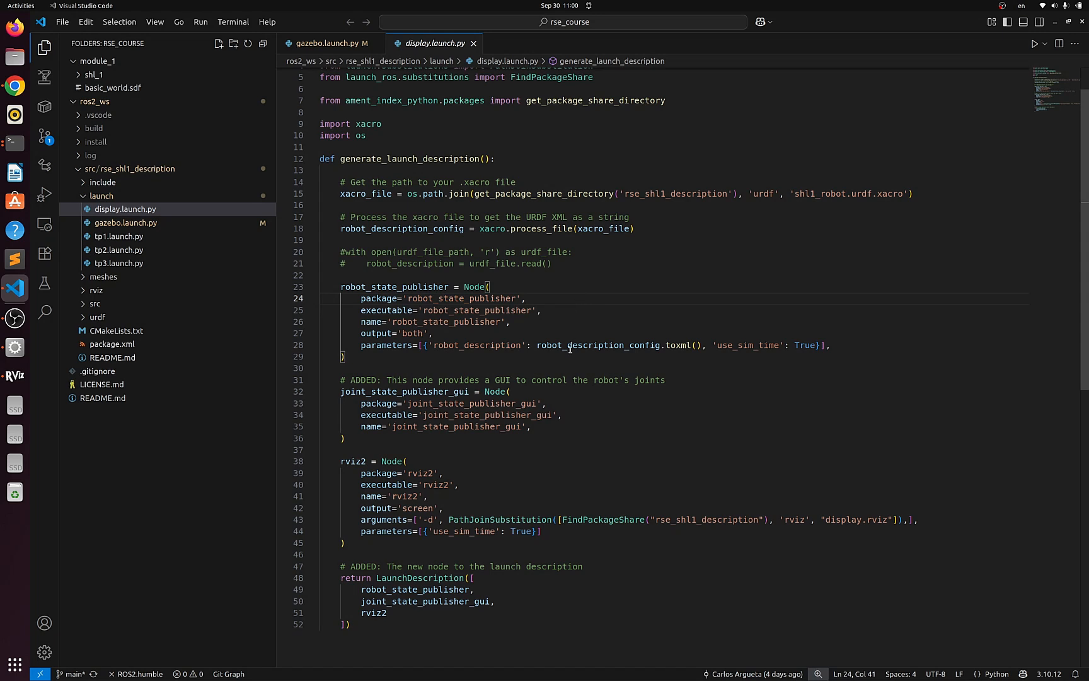
left_click(403, 403)
left_click_drag(404, 403, 561, 402)
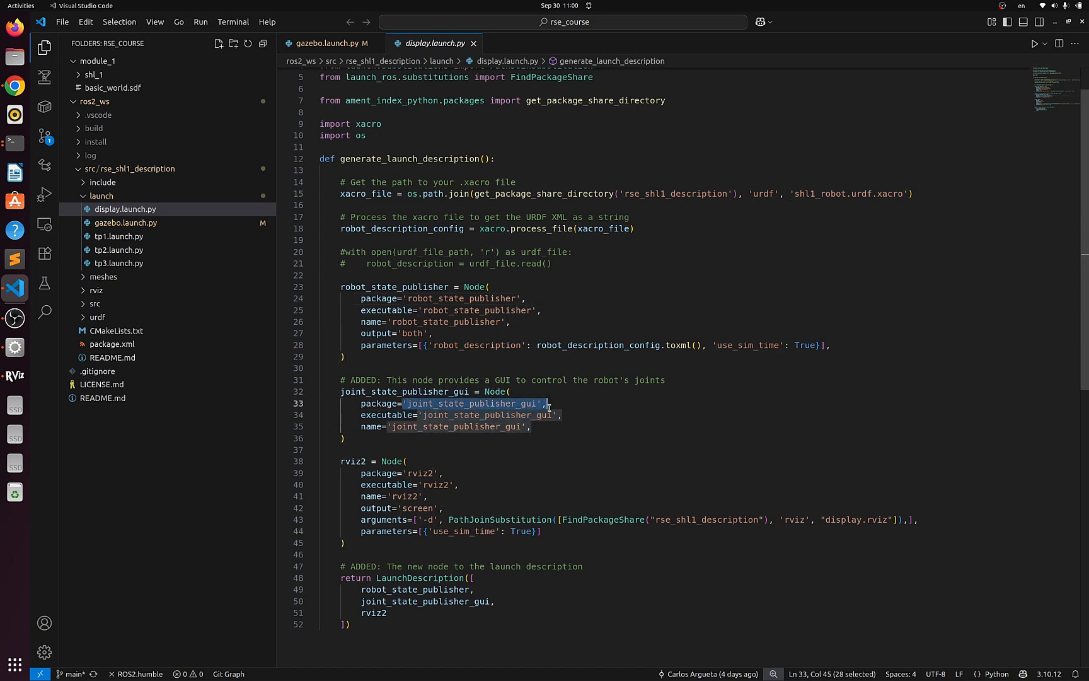
left_click(596, 440)
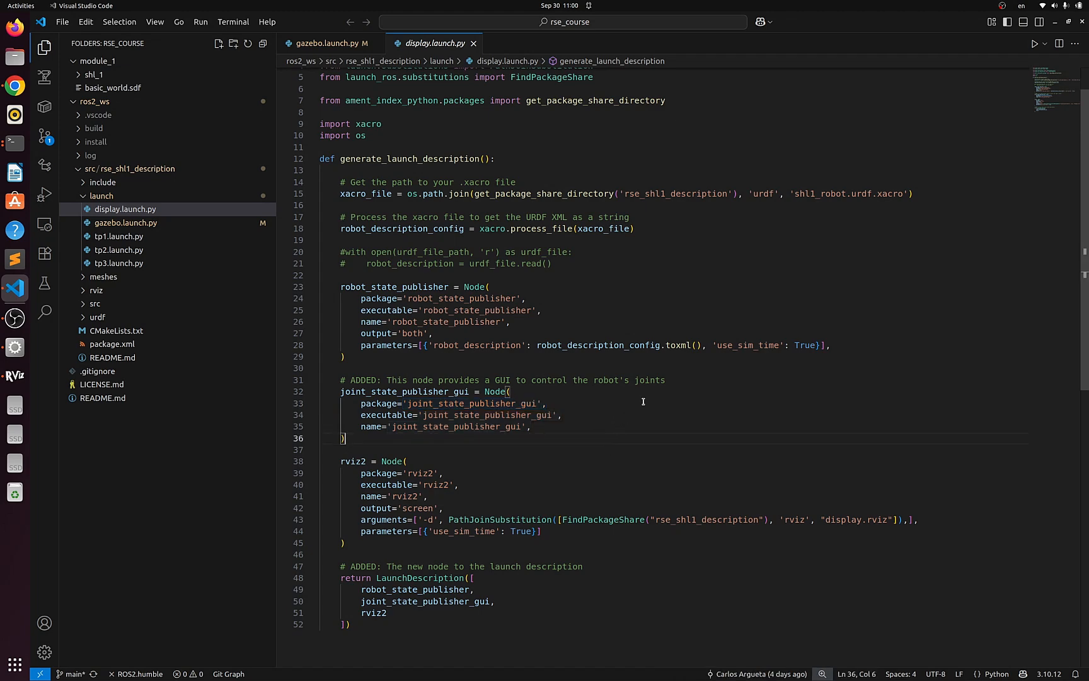
left_click_drag(428, 392, 502, 403)
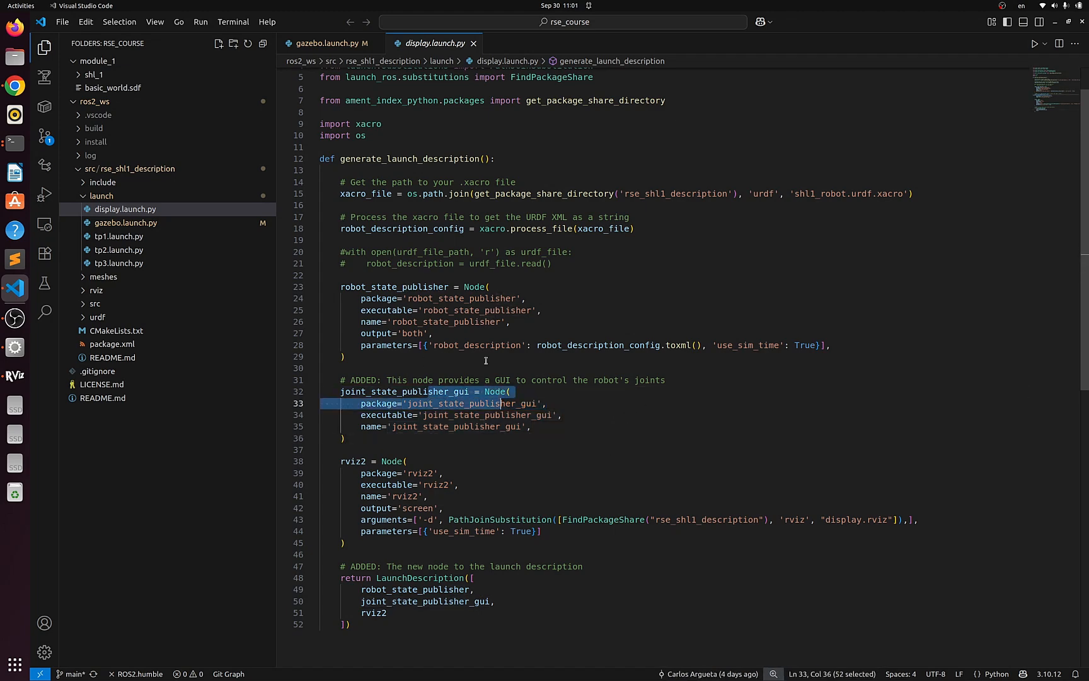
double_click(428, 290)
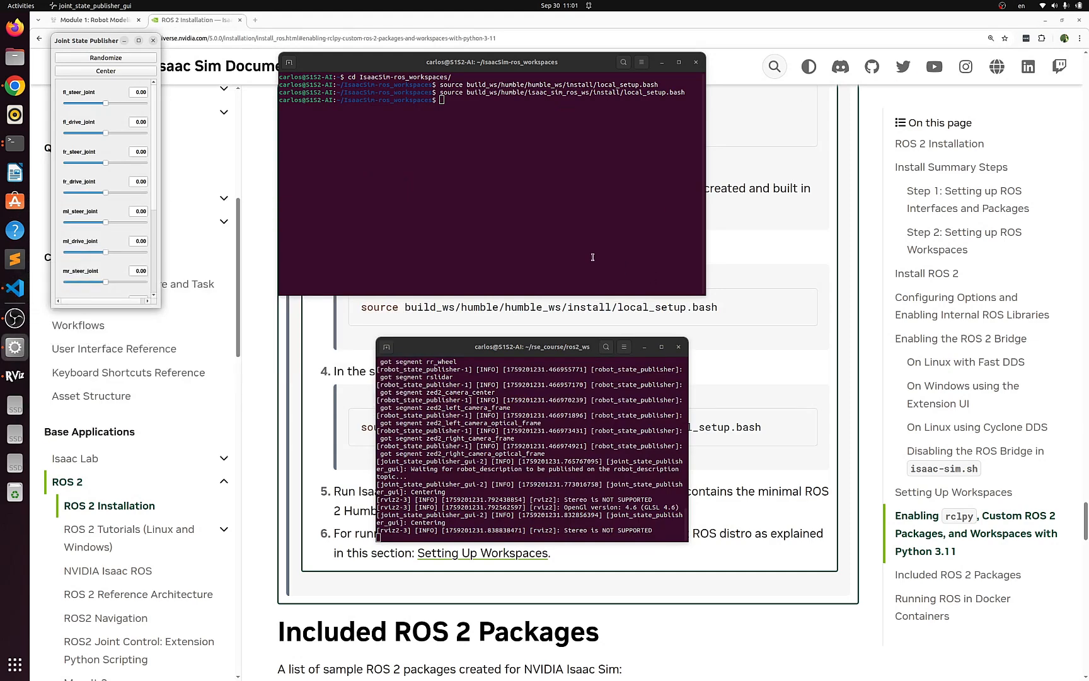
- Rotate the 3D view of the robot model in RViz
left_click(14, 376)
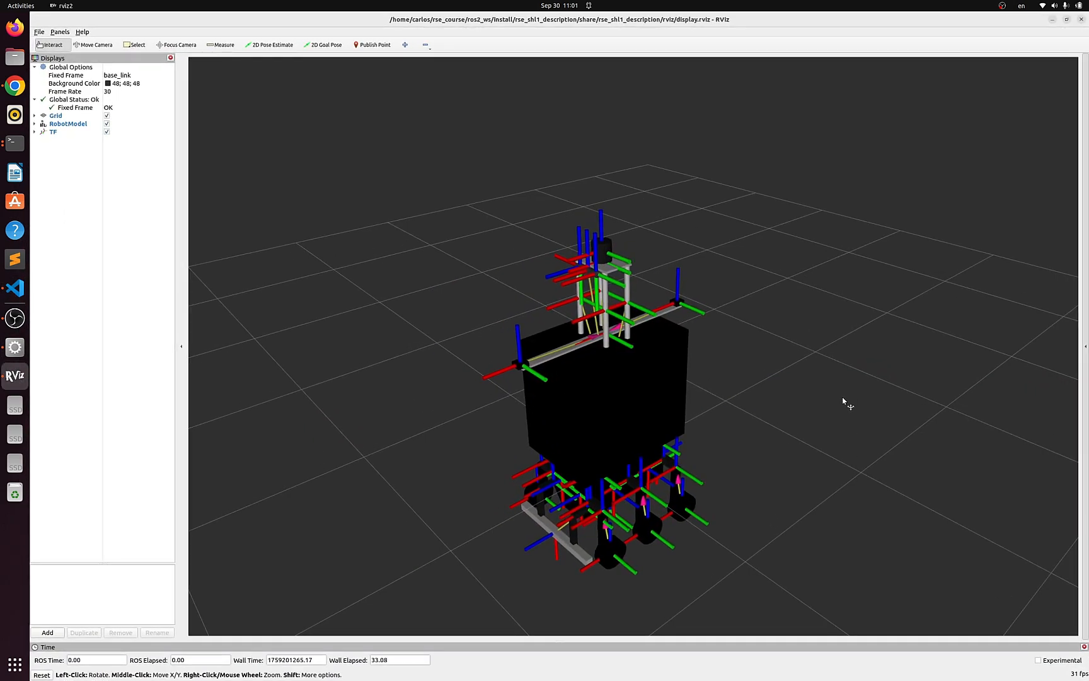
middle_click_drag(827, 449, 812, 346)
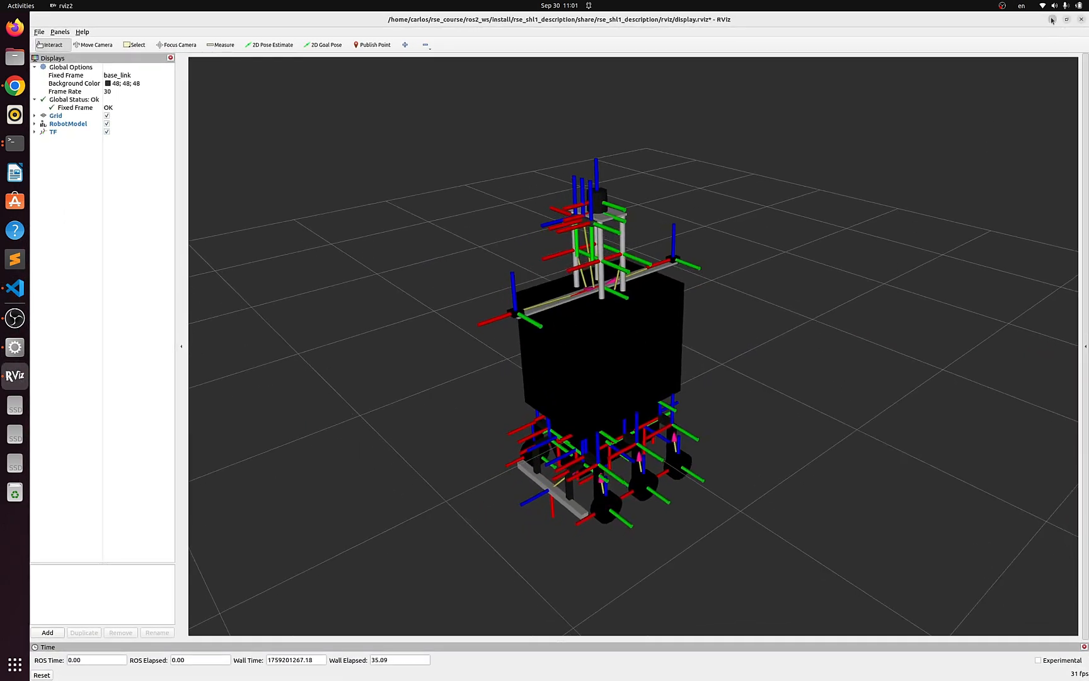
left_click(1051, 20)
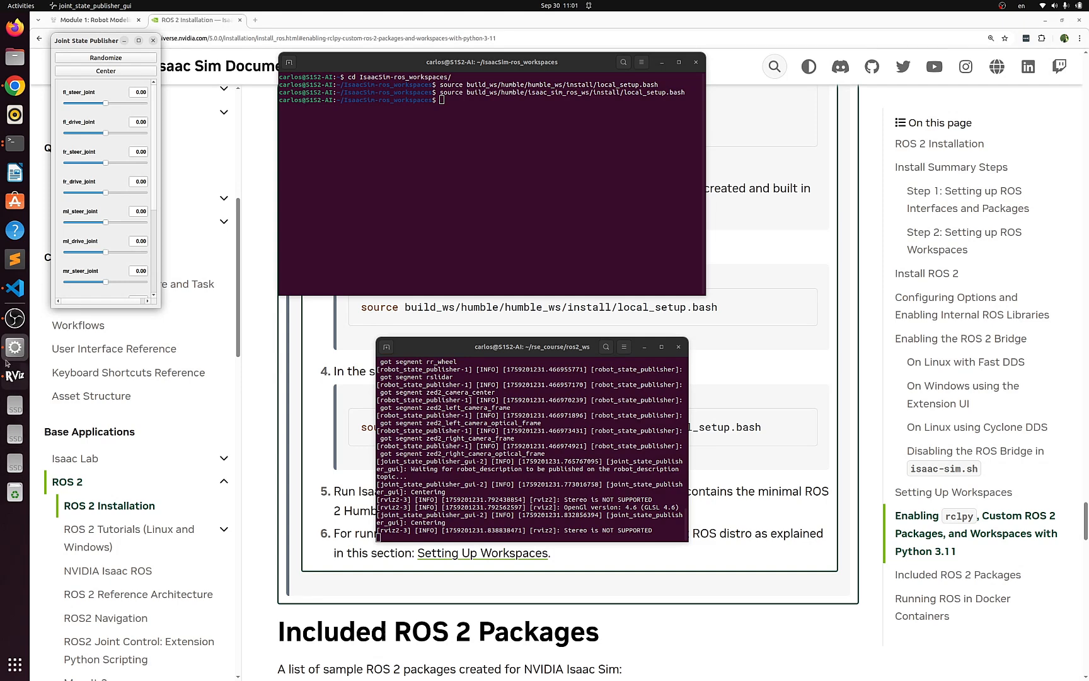
- Source ~/rse_course/ros2_ws/install/setup.bash in the Isaac Sim workspaces terminal
left_click(15, 377)
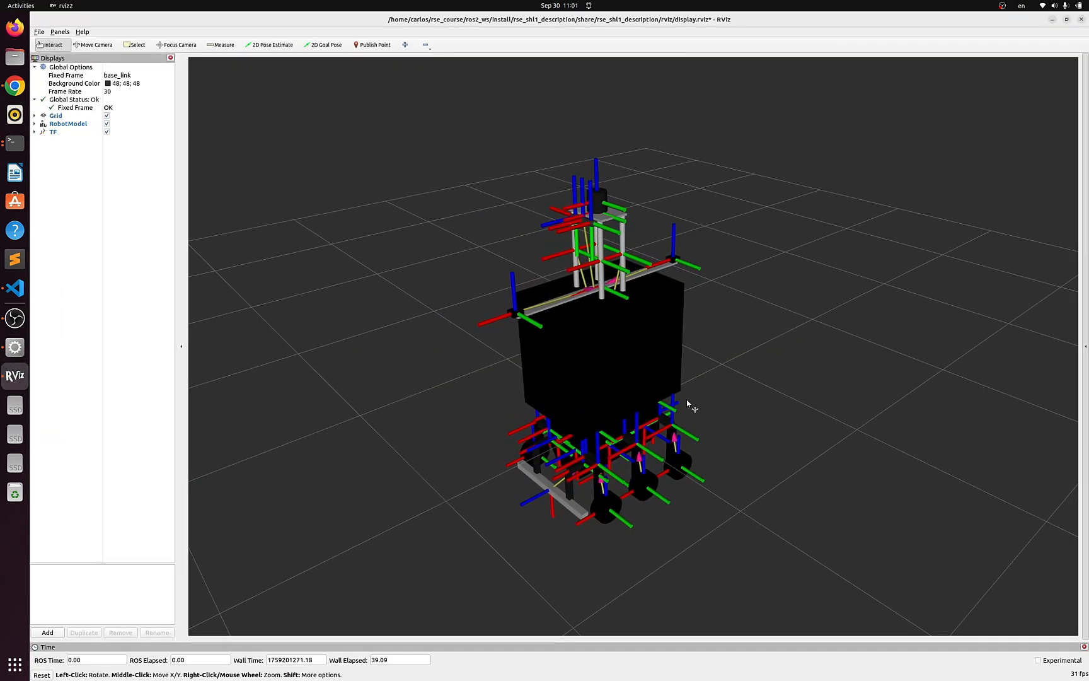
left_click(23, 142)
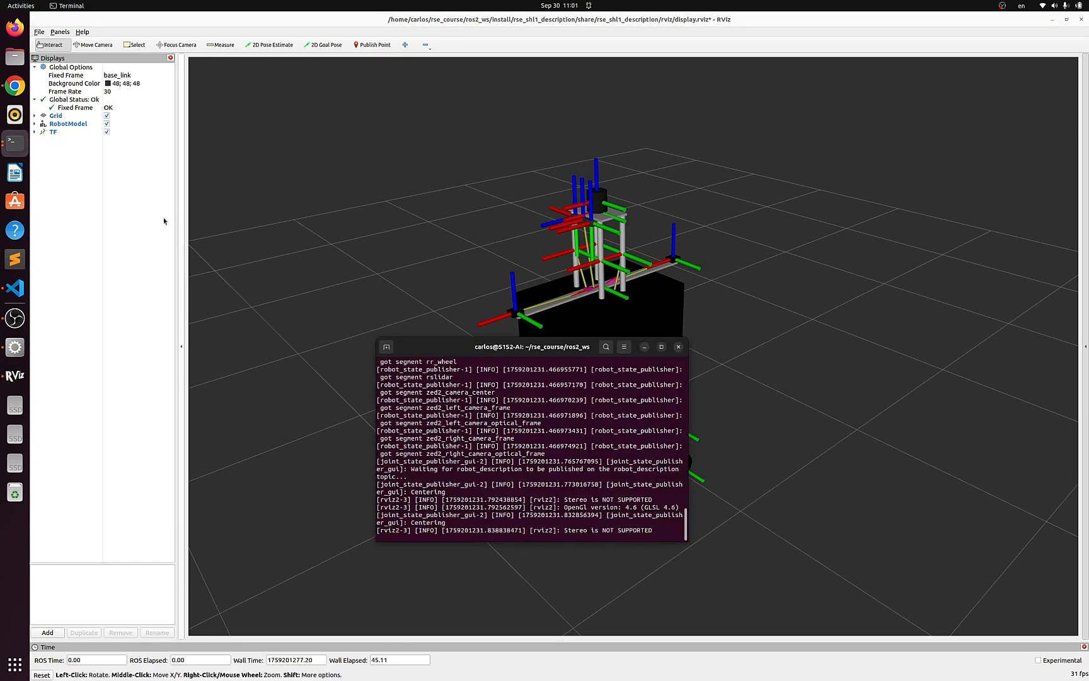
left_click(645, 347)
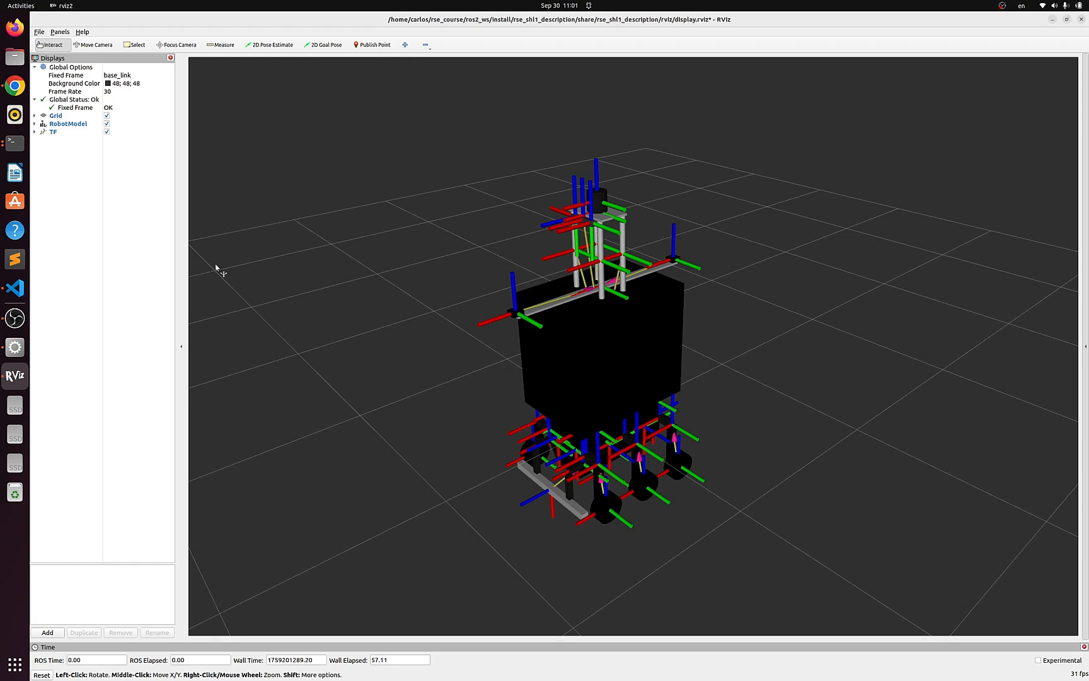
left_click(15, 143)
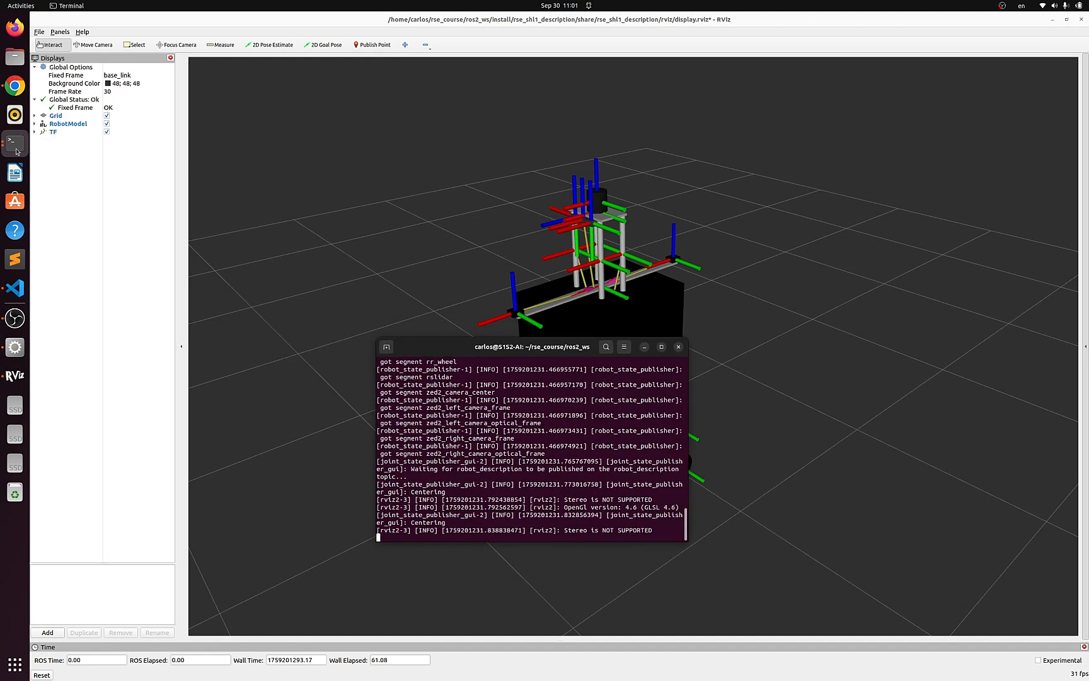
left_click(17, 151)
left_click(79, 111)
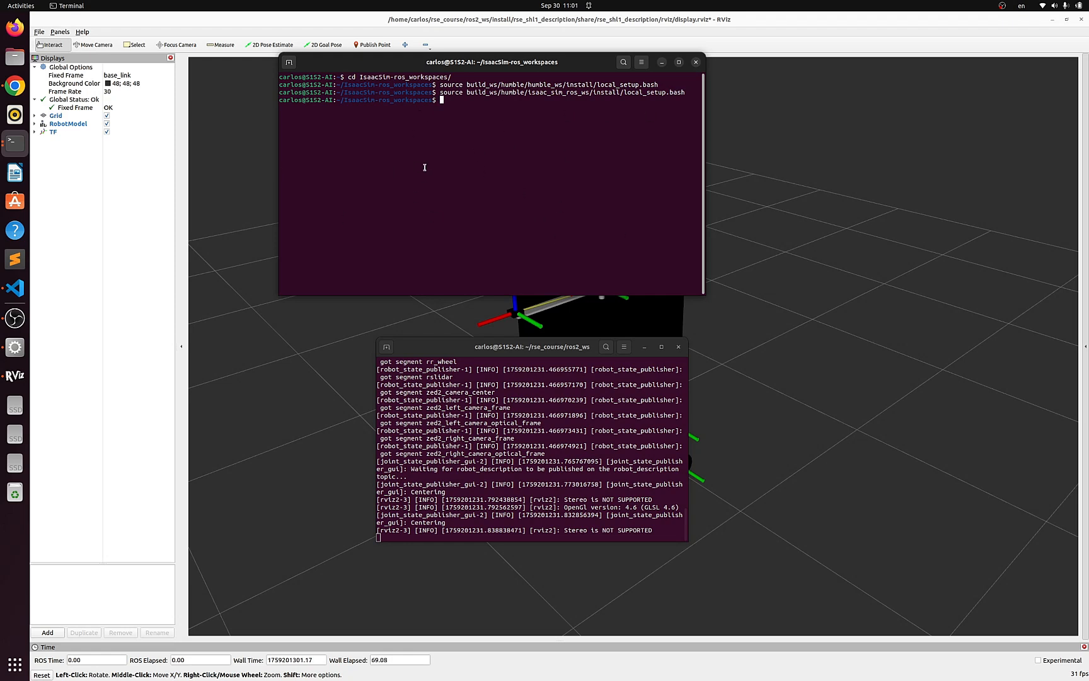
type("source ~/rse_course/ros2_ws/install/setup.bash")
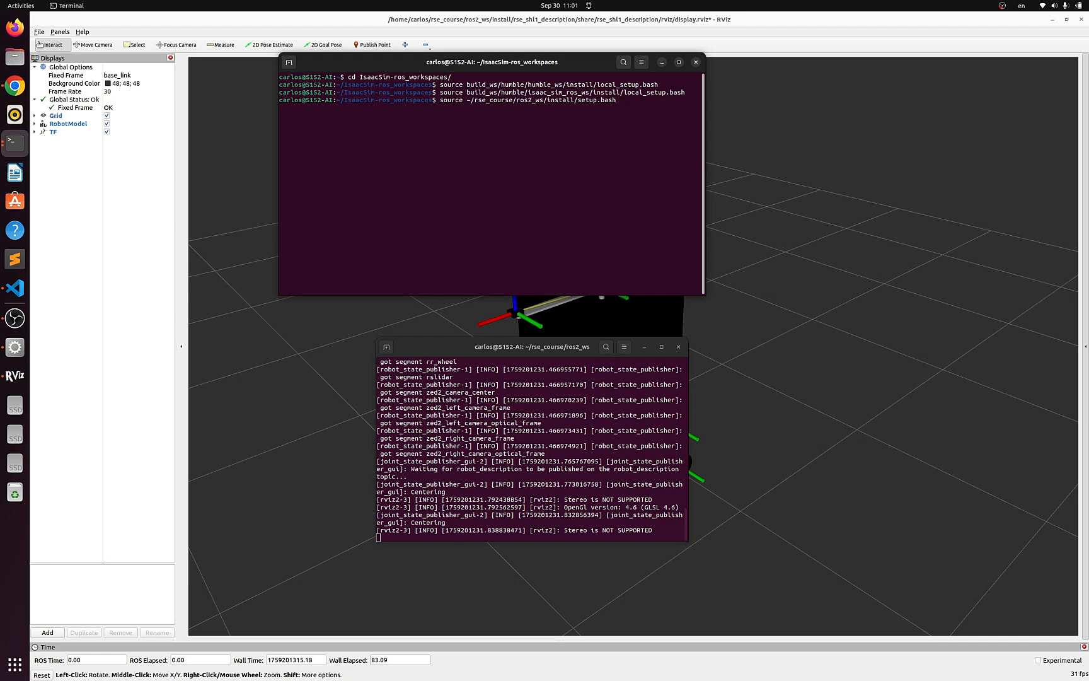
key("Return")
- Move into the isaac-sim directory and launch Isaac Sim through ./isaac-sim.selector.sh
type("cd ..")
key("Return")
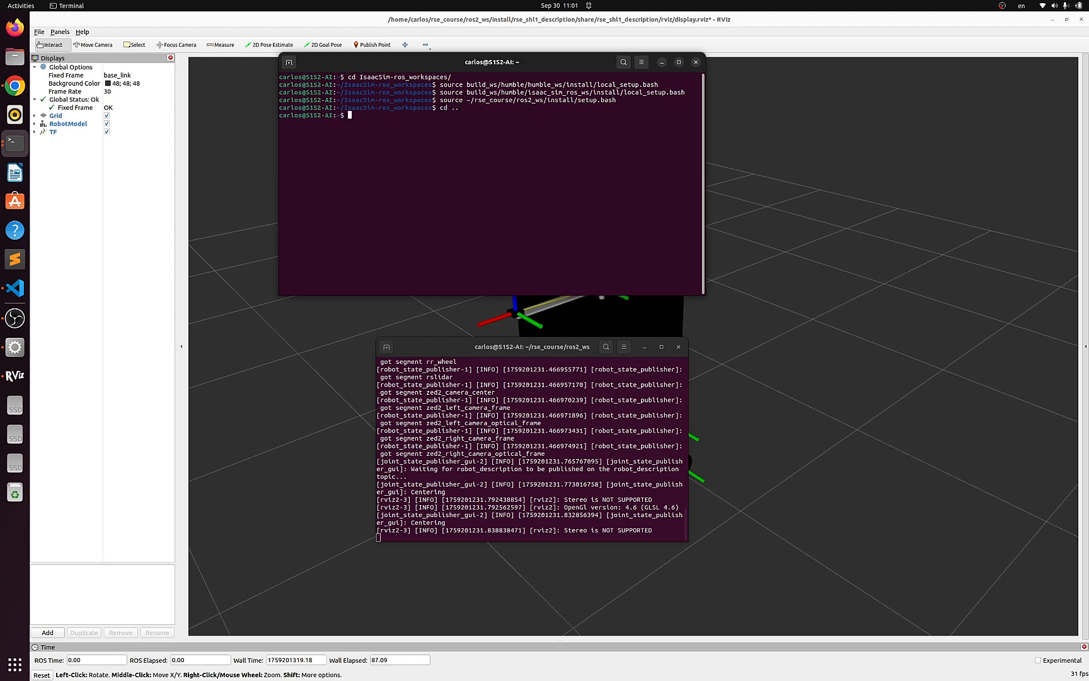
type("cd isaac-sim/")
key("Return")
type("./")
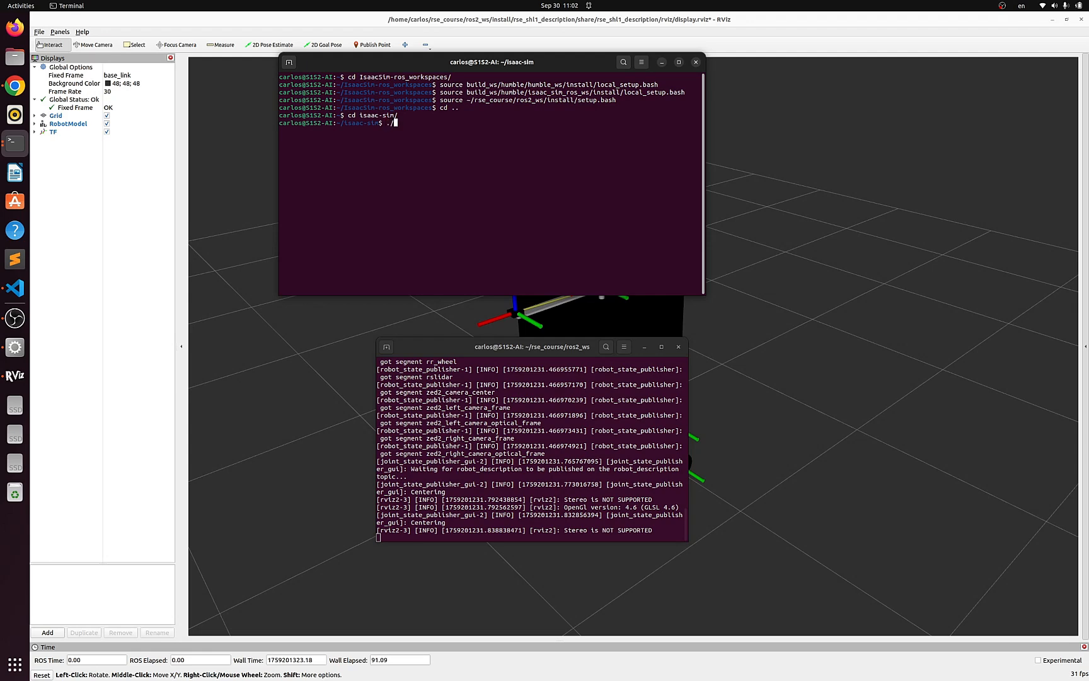
type("isaac-sim.selector.sh")
key("Return")
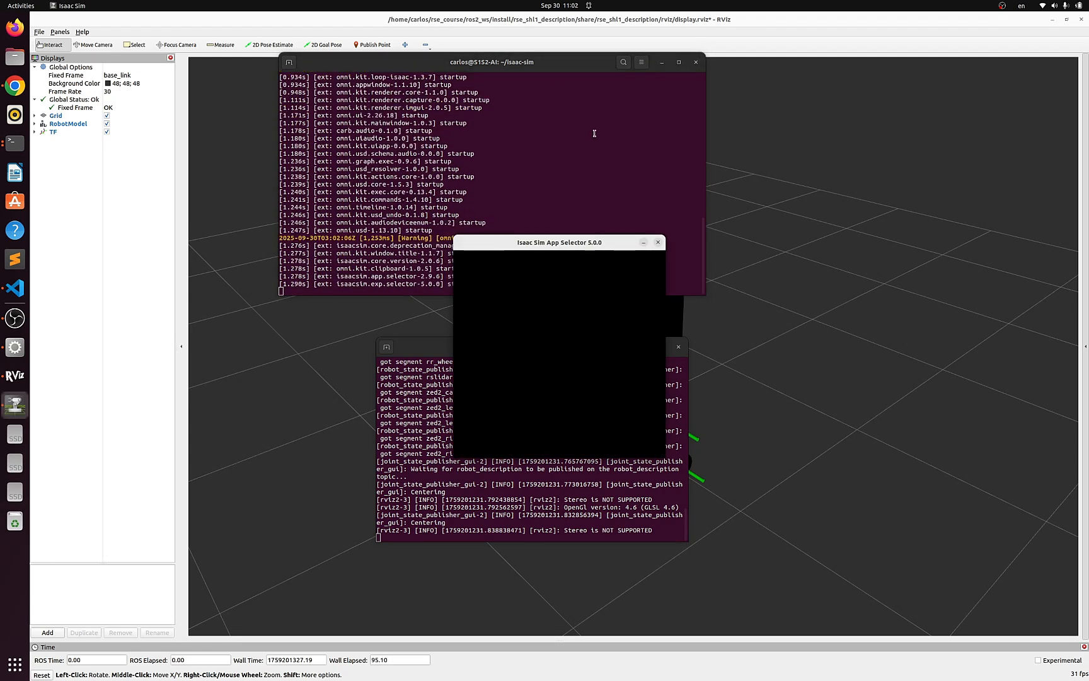
left_click(572, 431)
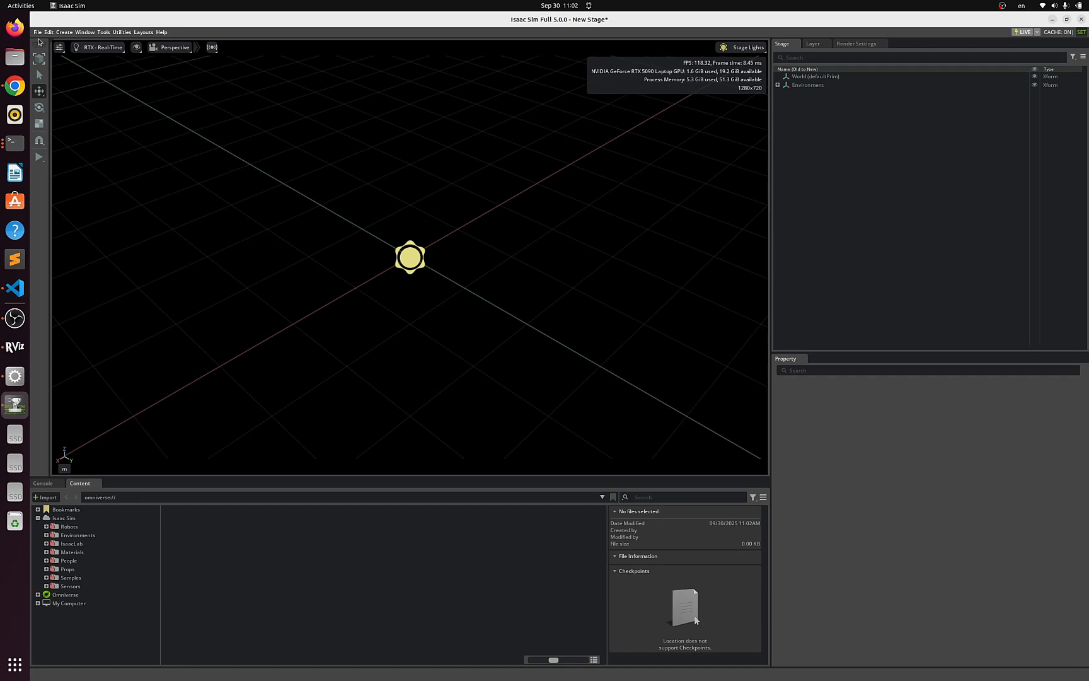
- Open the Extensions window, search for ros 2, and inspect the ROS 2 Bridge extension
left_click(39, 33)
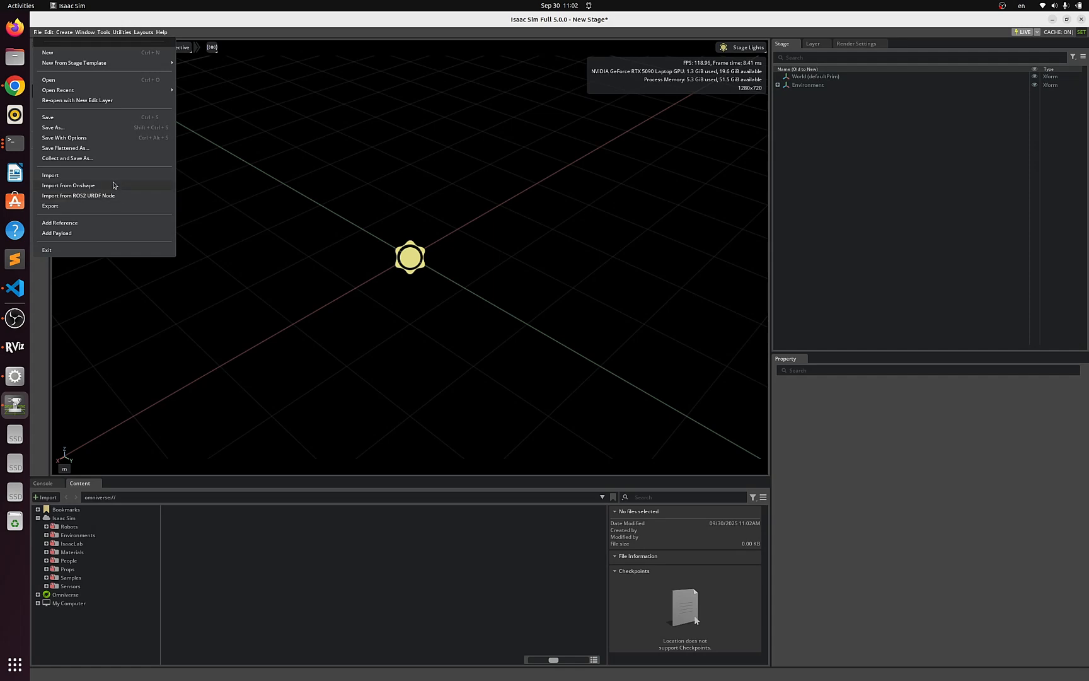
mouse_move(86, 33)
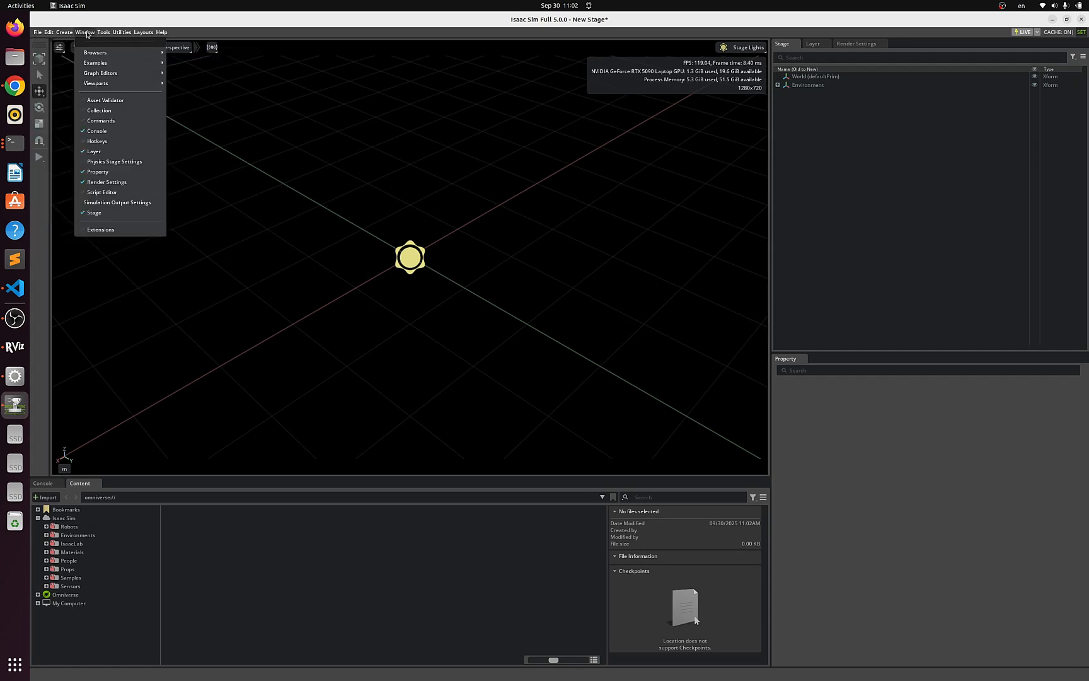
left_click(111, 230)
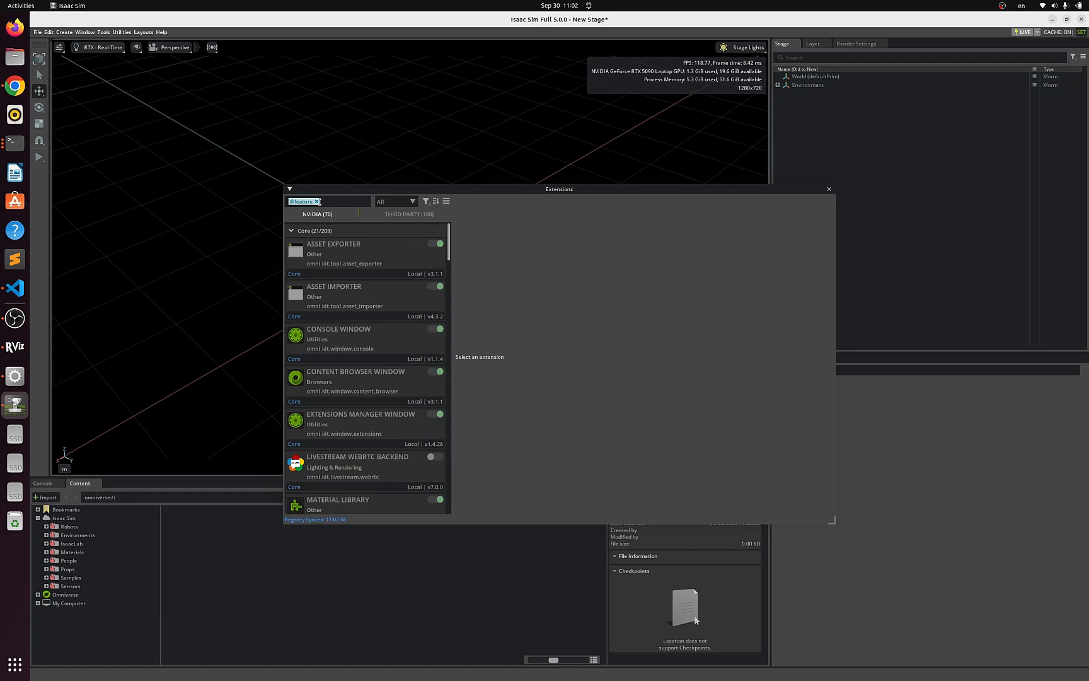
left_click(317, 201)
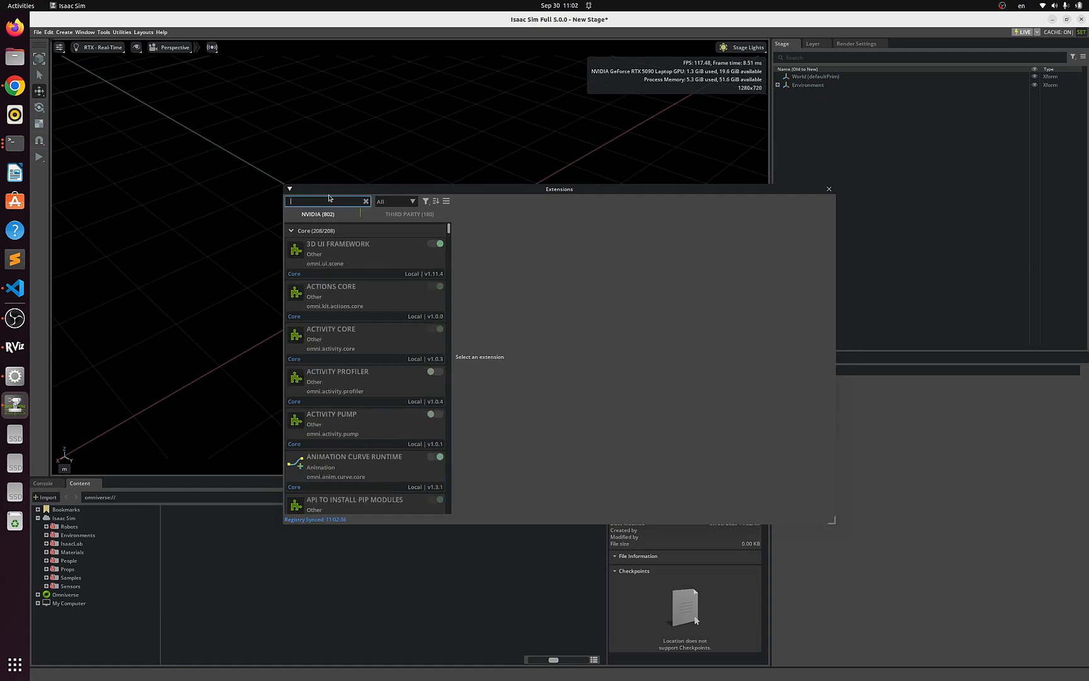
type("ros 2")
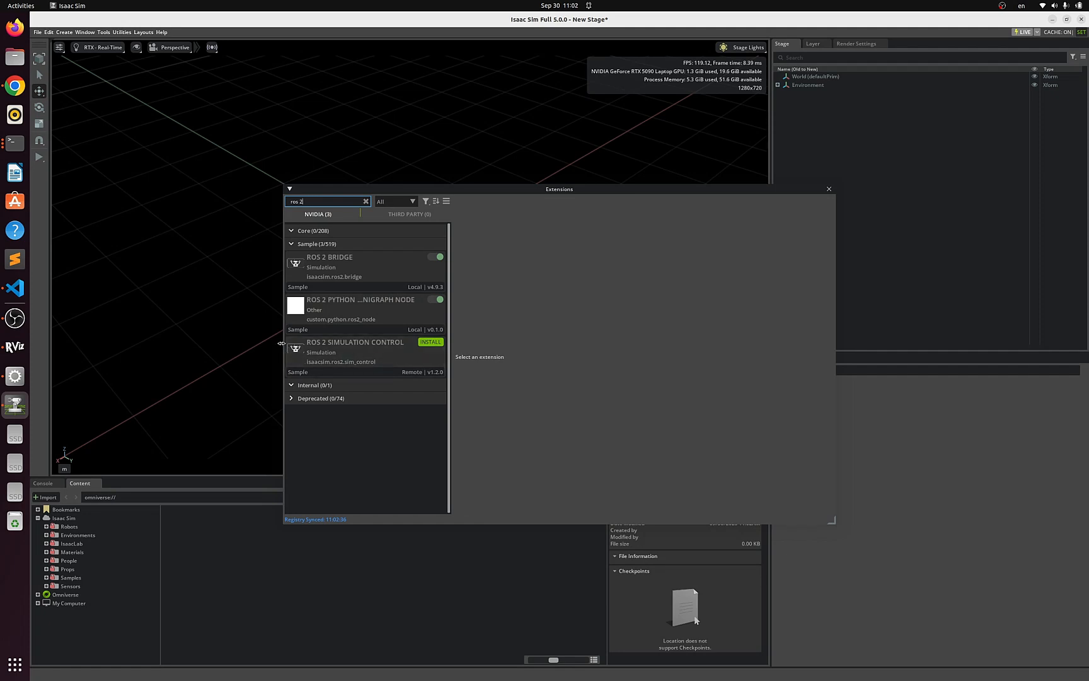
left_click_drag(283, 355, 179, 355)
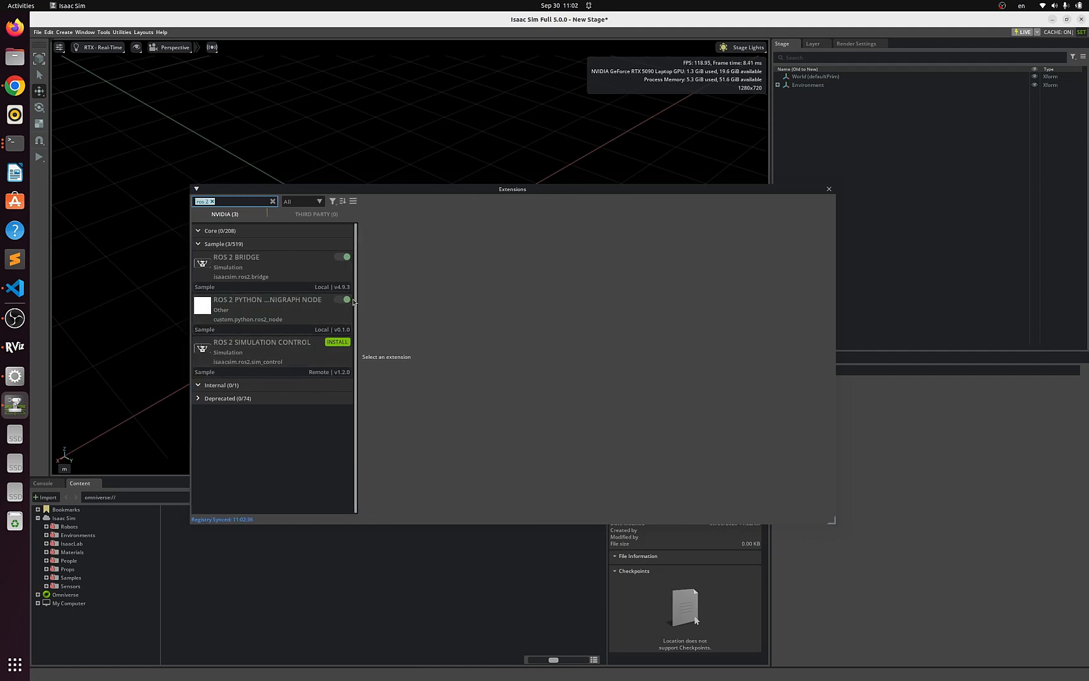
left_click(298, 308)
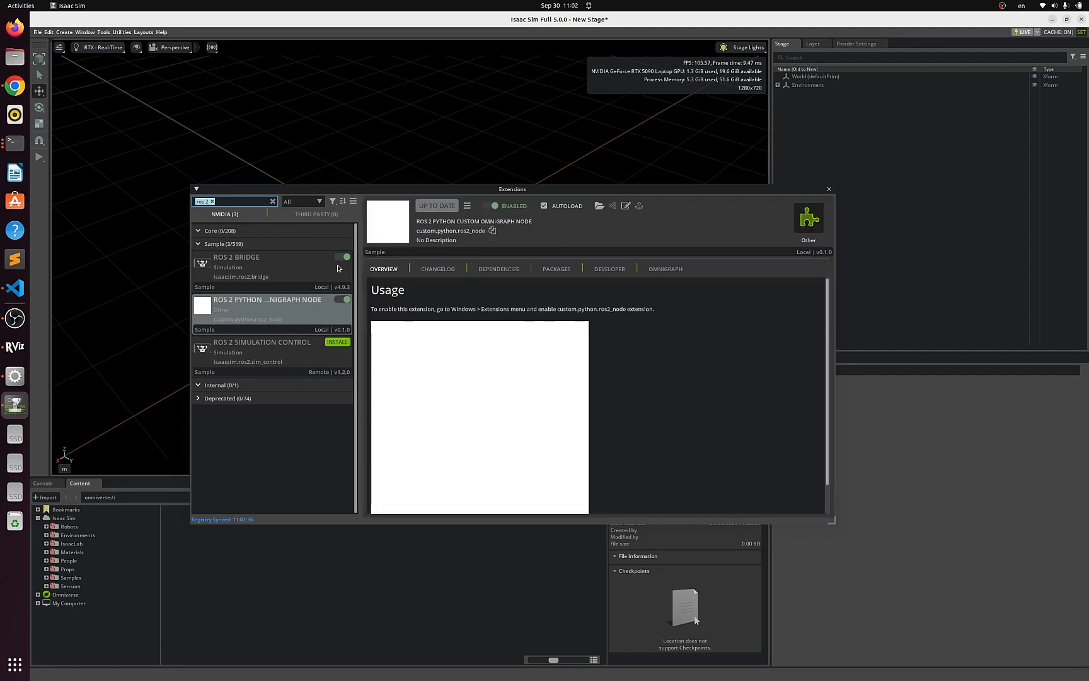
left_click(255, 275)
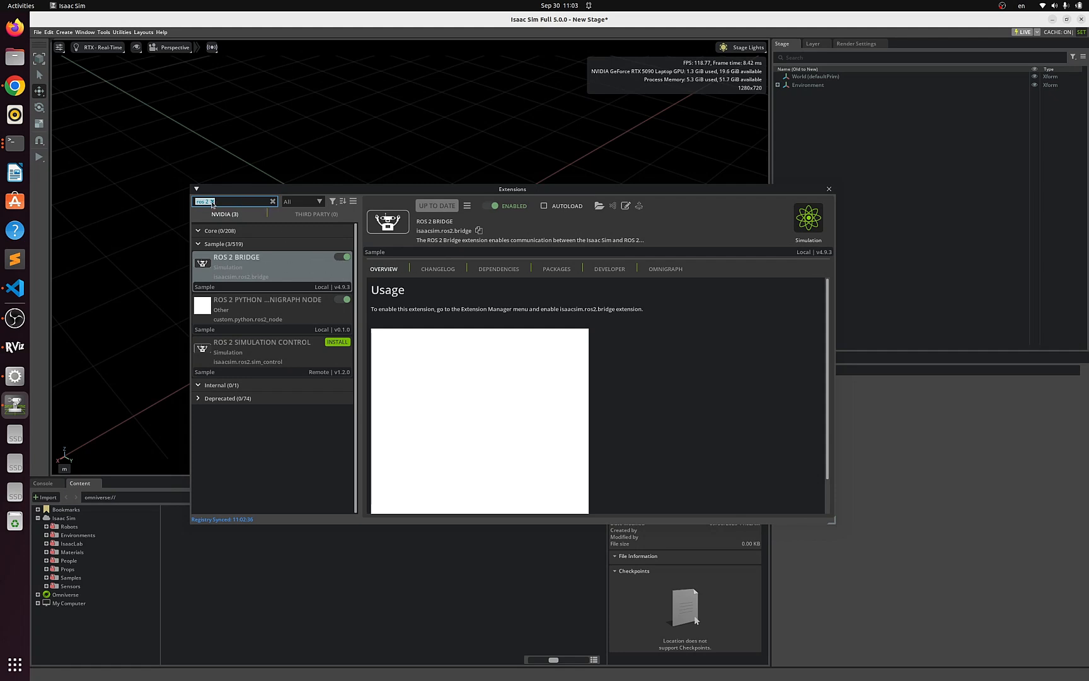
- Search extensions for import, check the ROS2 Robot Description URDF Importer, and close the Extensions window
key("BackSpace")
type("imp")
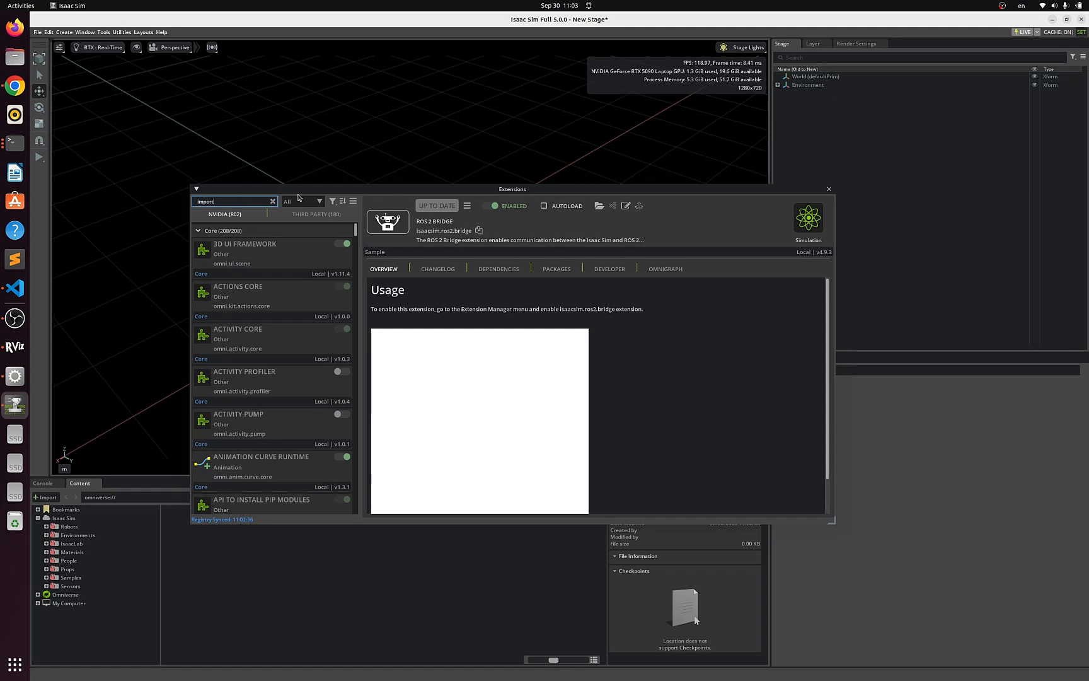
type("ort")
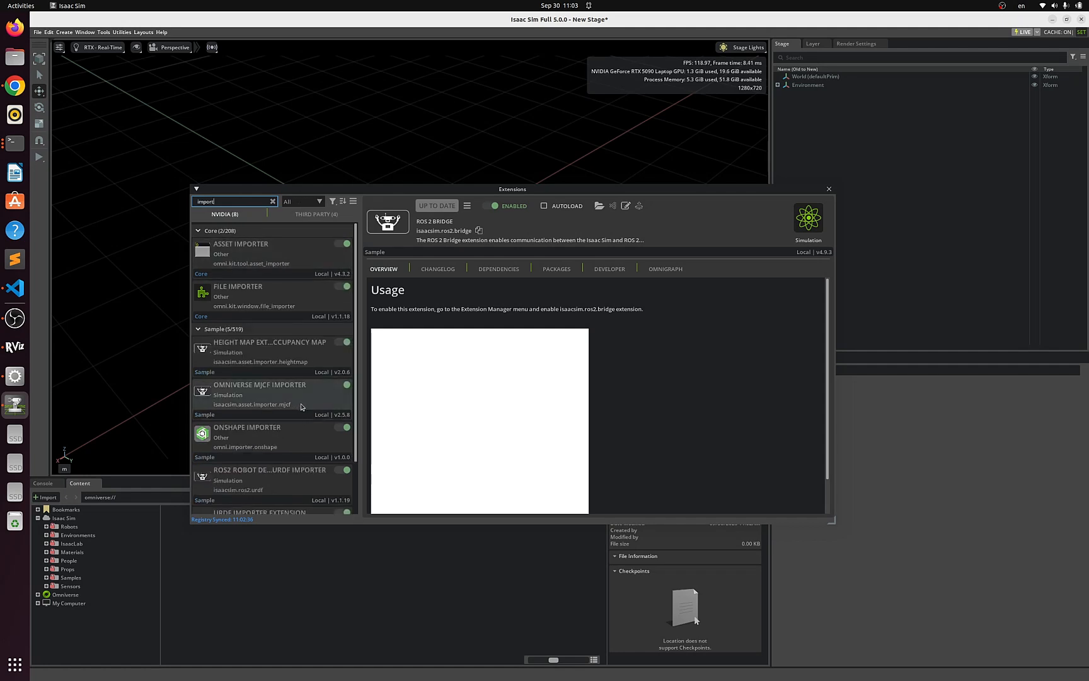
left_click(276, 482)
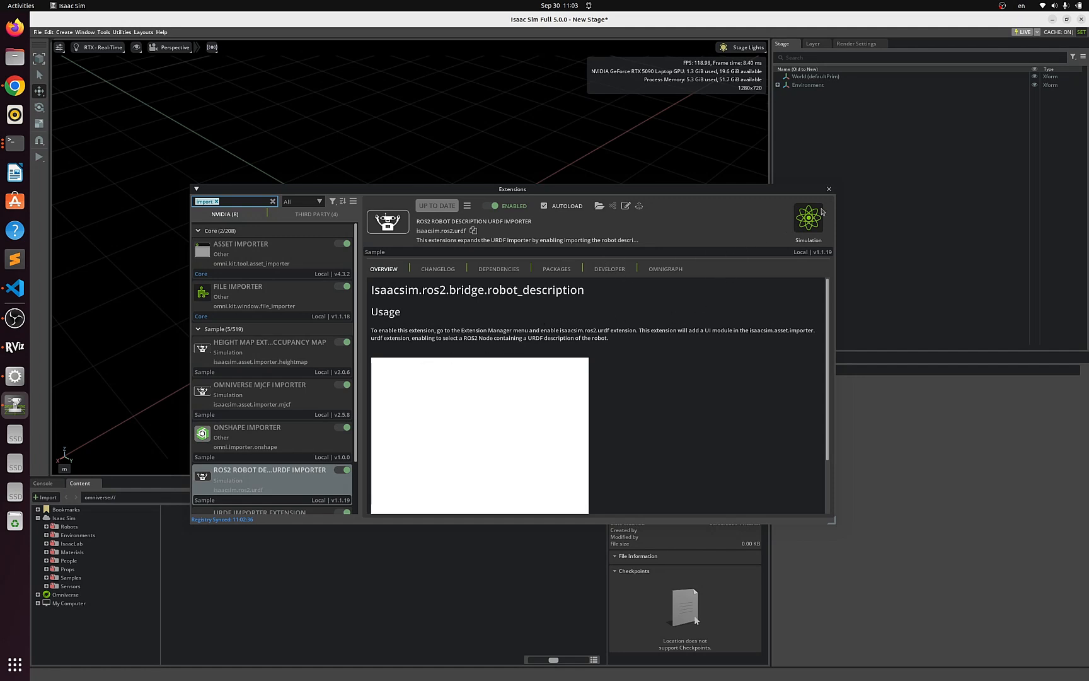
left_click(828, 189)
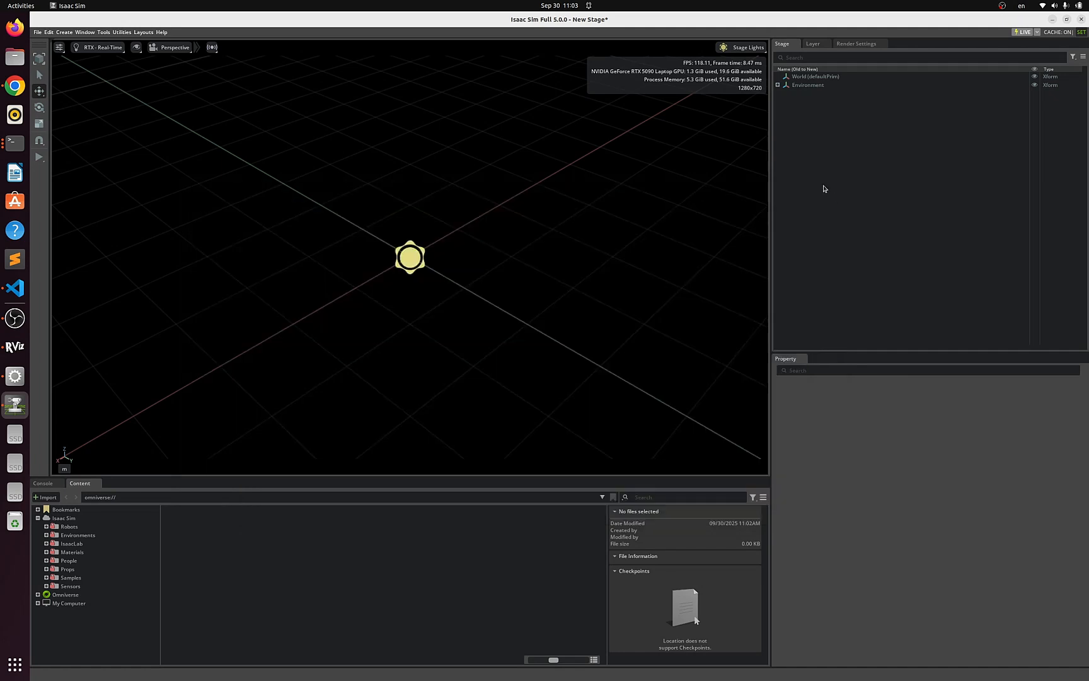
- Open the Import from ROS2 URDF Node dialog, enlarge it, and refresh the /robot_state_publisher node
left_click(37, 32)
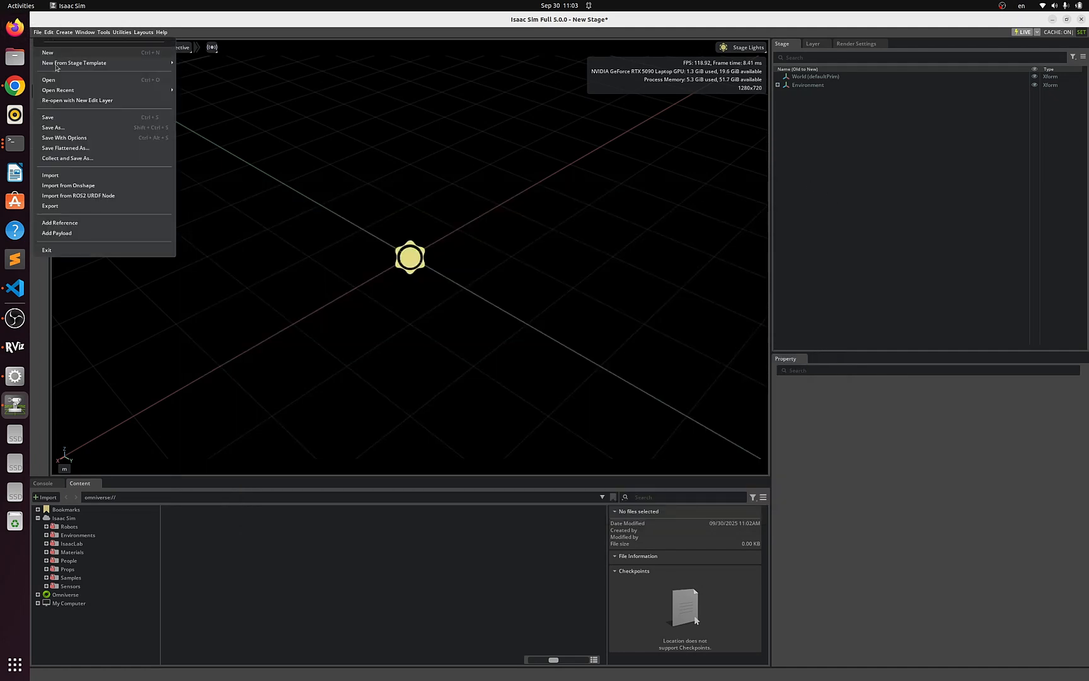
left_click(86, 196)
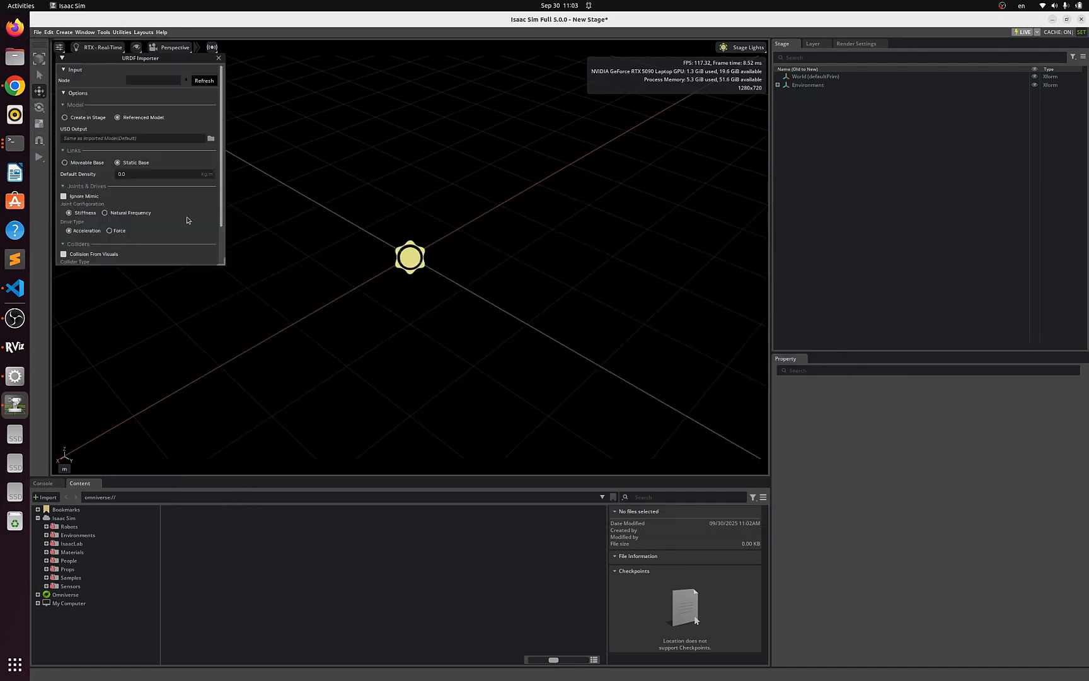
left_click_drag(224, 267, 605, 473)
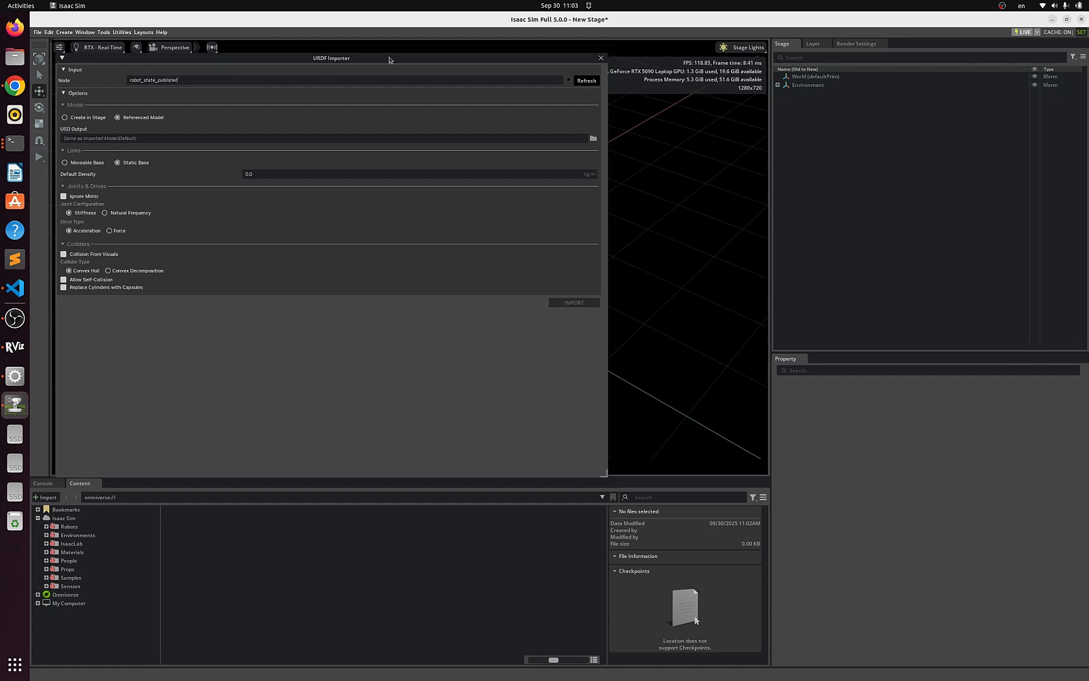
left_click(587, 80)
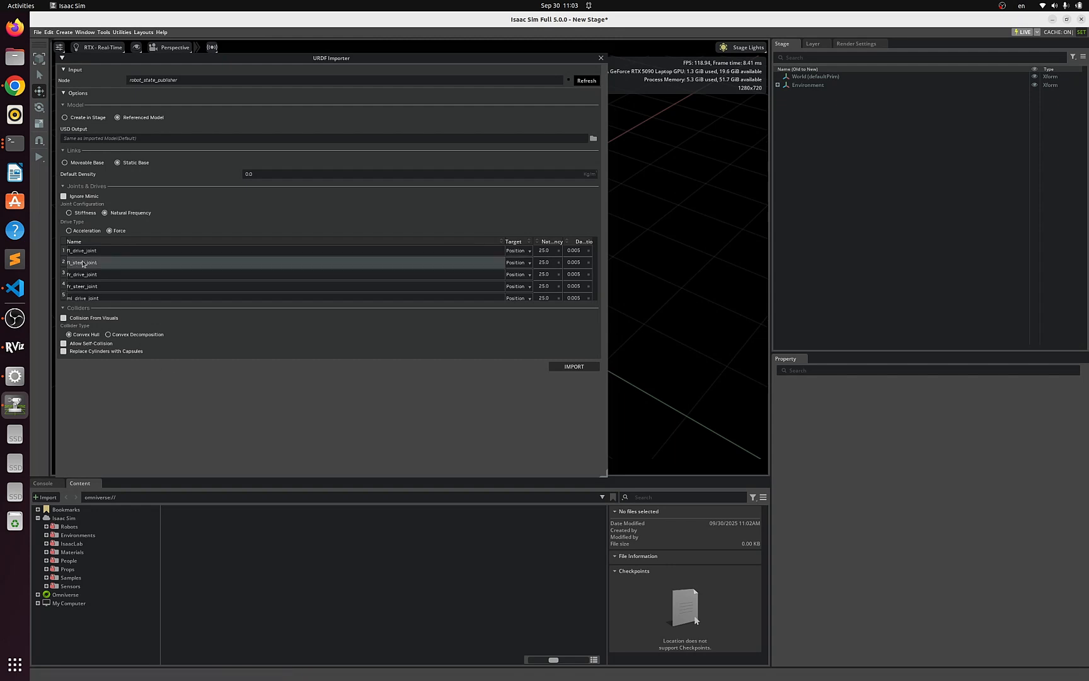
- Set the drive target of fl_drive_joint, fr_drive_joint and ml_drive_joint to Velocity
scroll(95, 265, "down", 5)
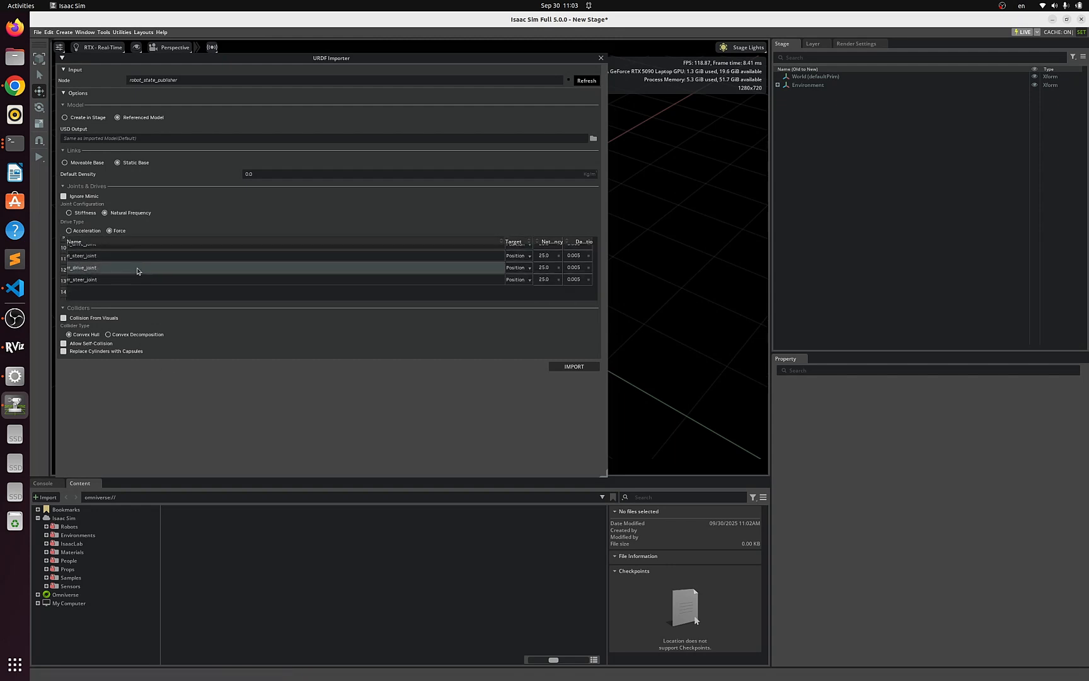
scroll(154, 273, "up", 5)
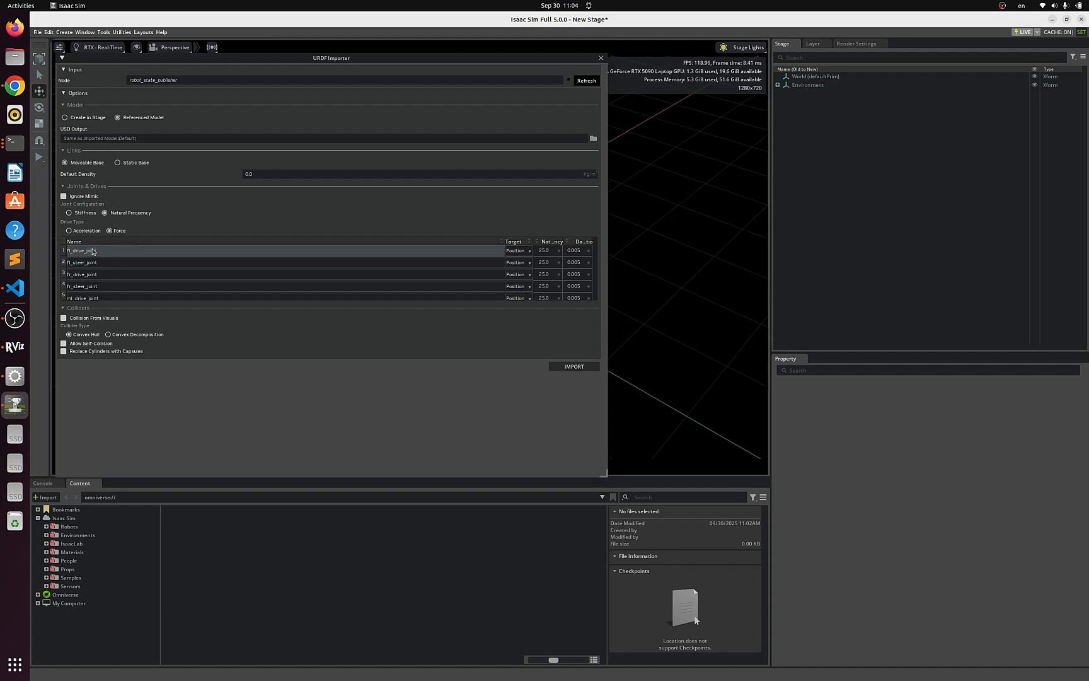
left_click(528, 251)
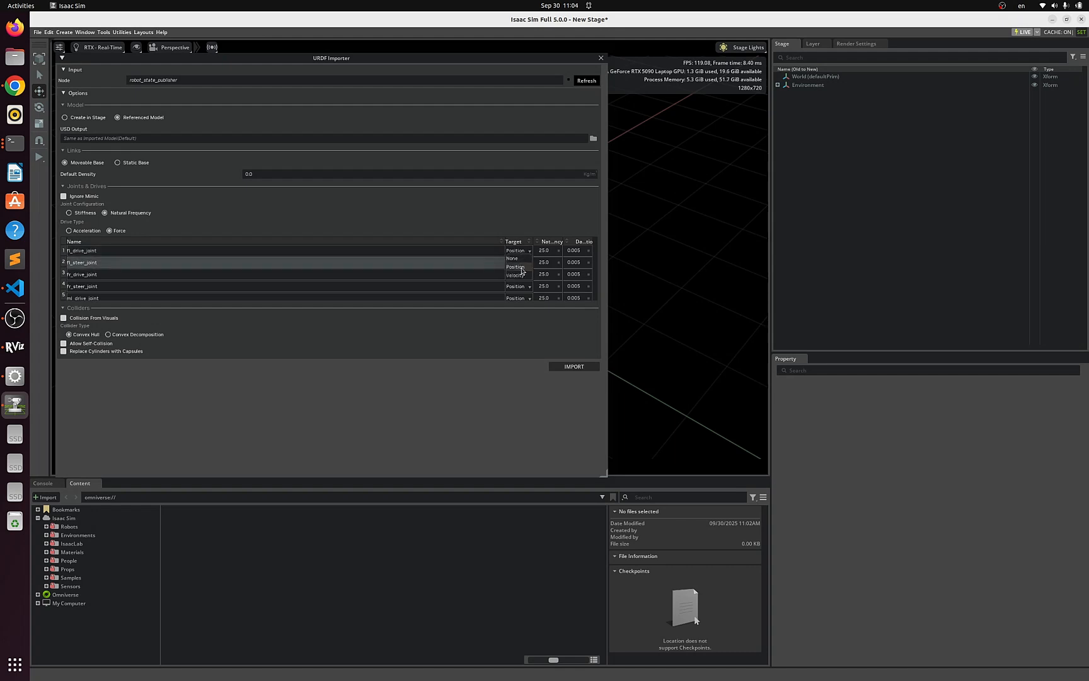
left_click(515, 275)
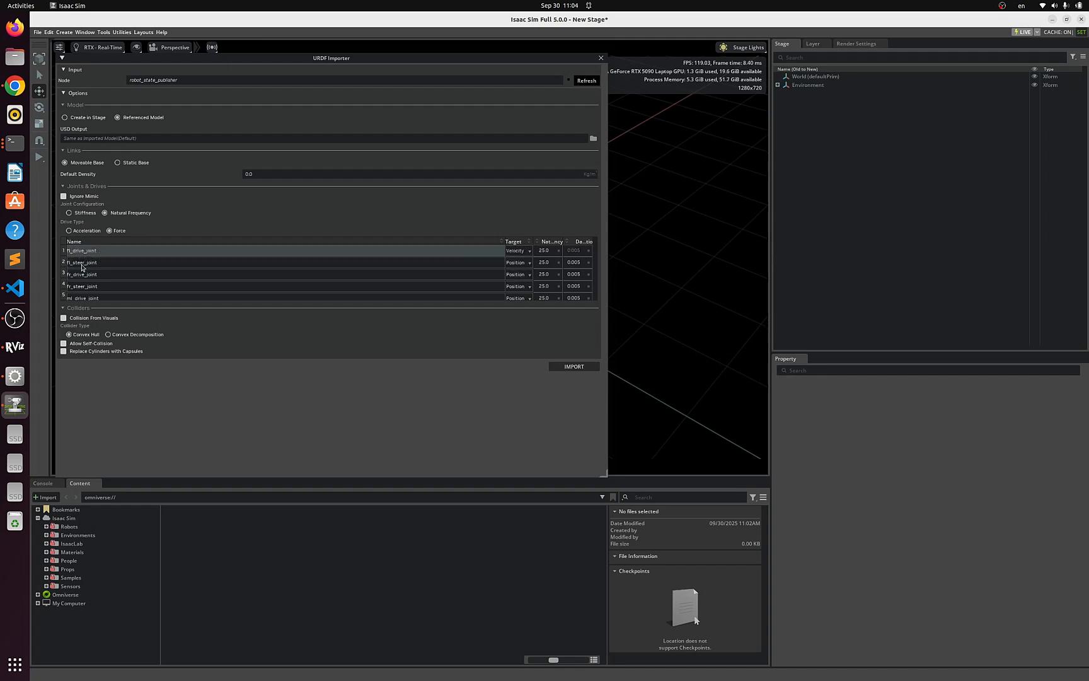
left_click(527, 280)
left_click(524, 287)
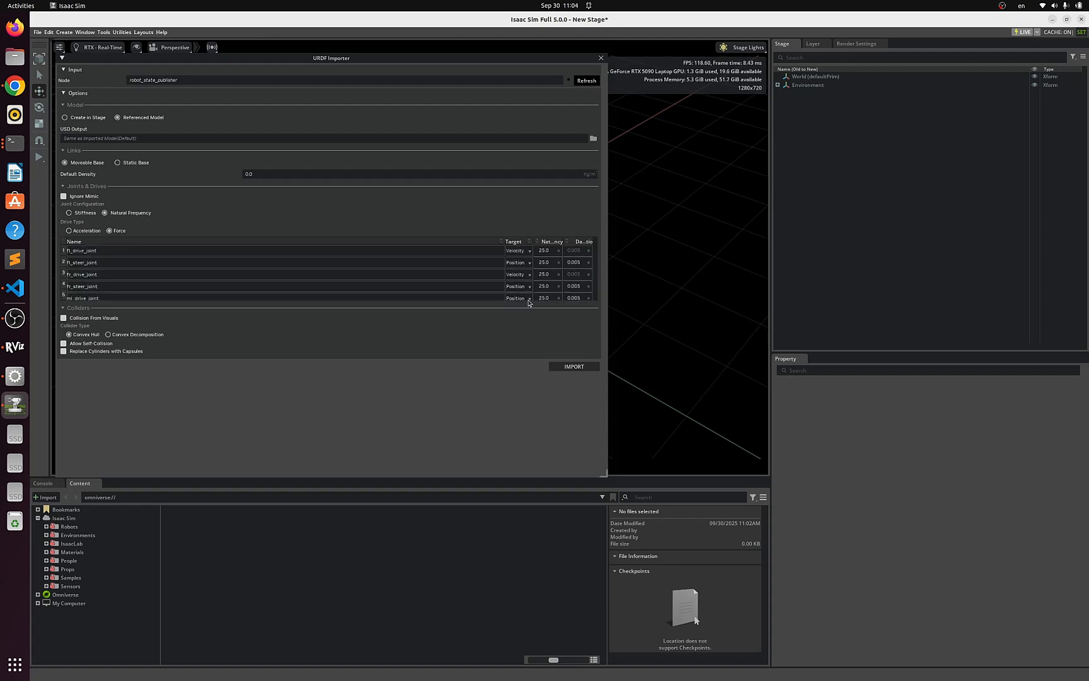
left_click(528, 299)
left_click(520, 324)
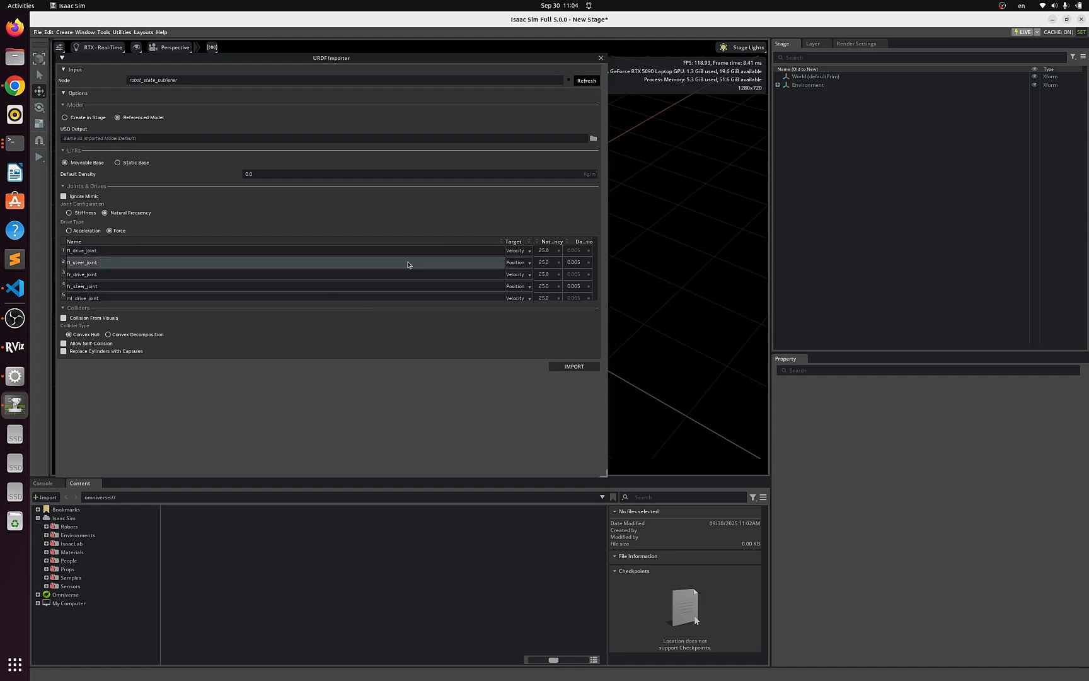
- Set the drive target of mr_drive_joint and rl_drive_joint to Velocity
scroll(410, 265, "down", 3)
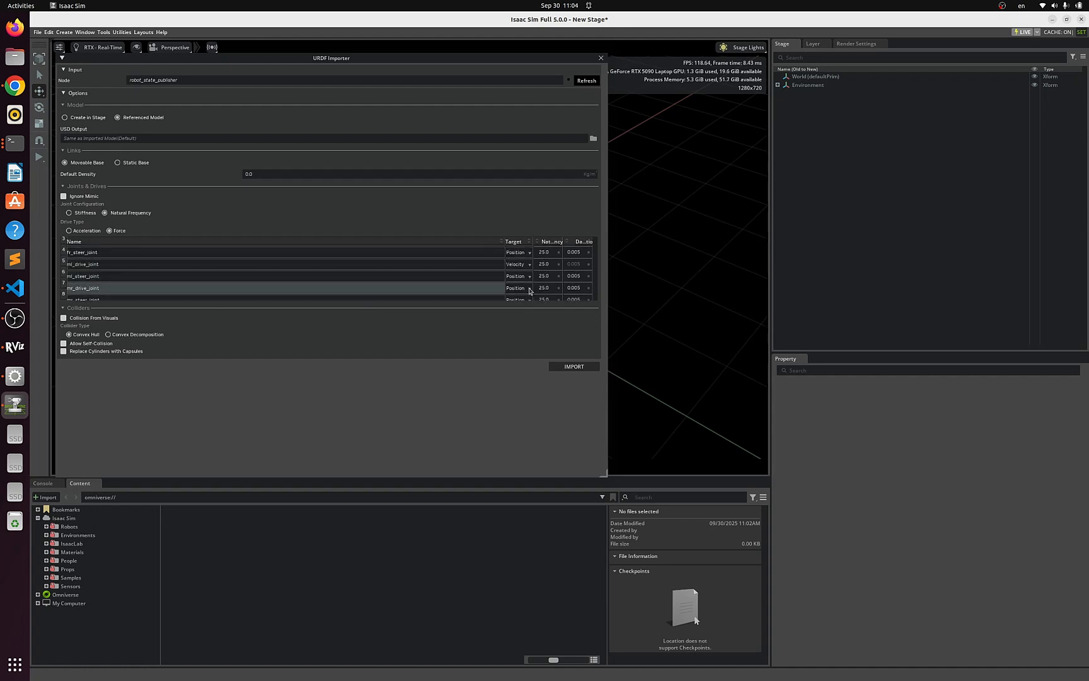
left_click(529, 288)
left_click(520, 313)
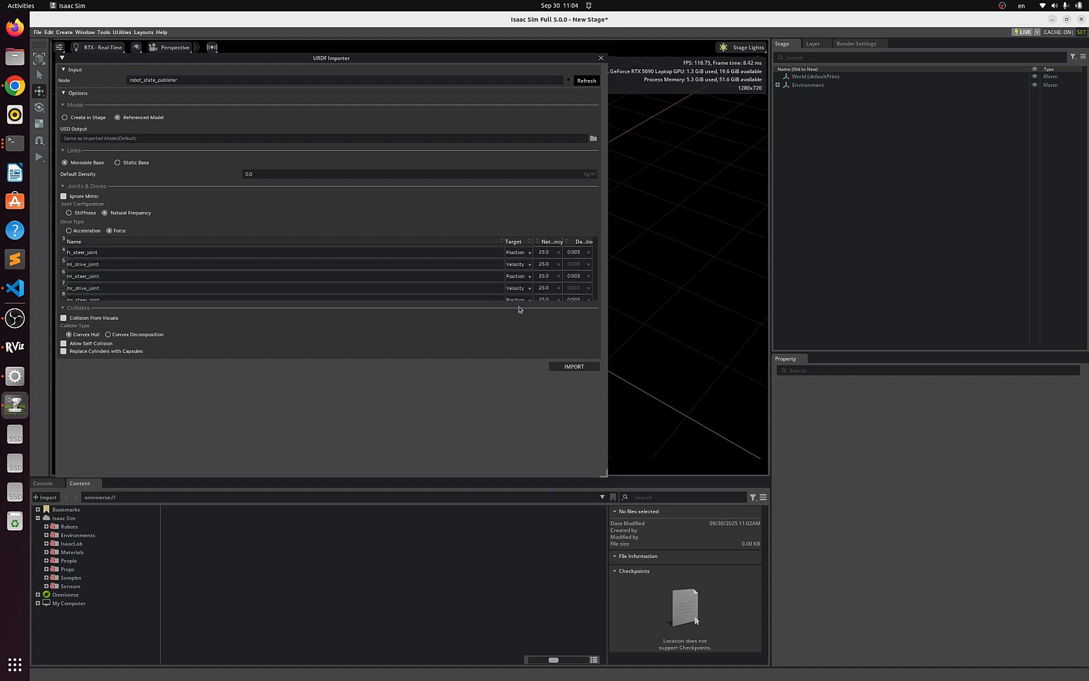
scroll(528, 275, "down", 3)
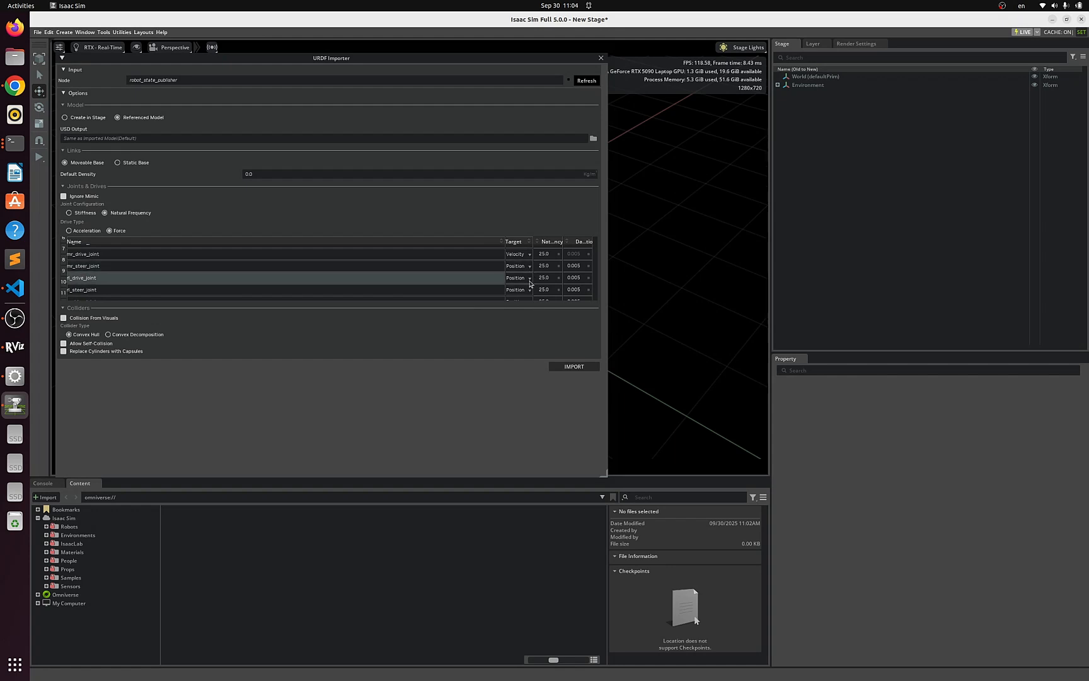
left_click(528, 278)
left_click(521, 303)
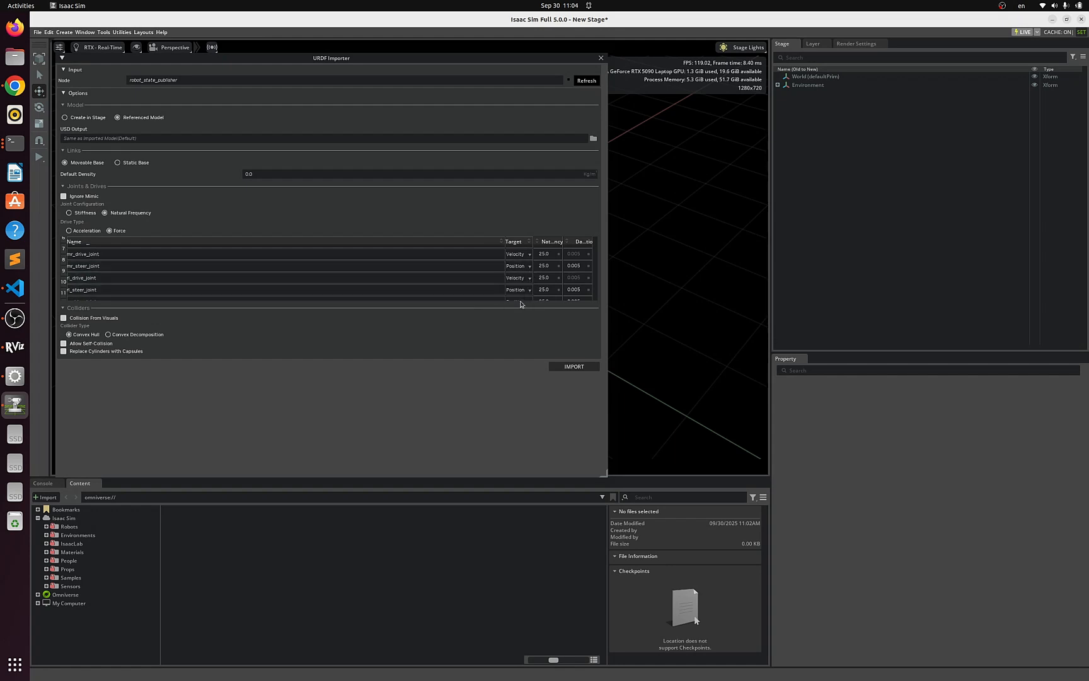
- Review the drive targets of all joints by scrolling through the joint list
scroll(529, 282, "down", 3)
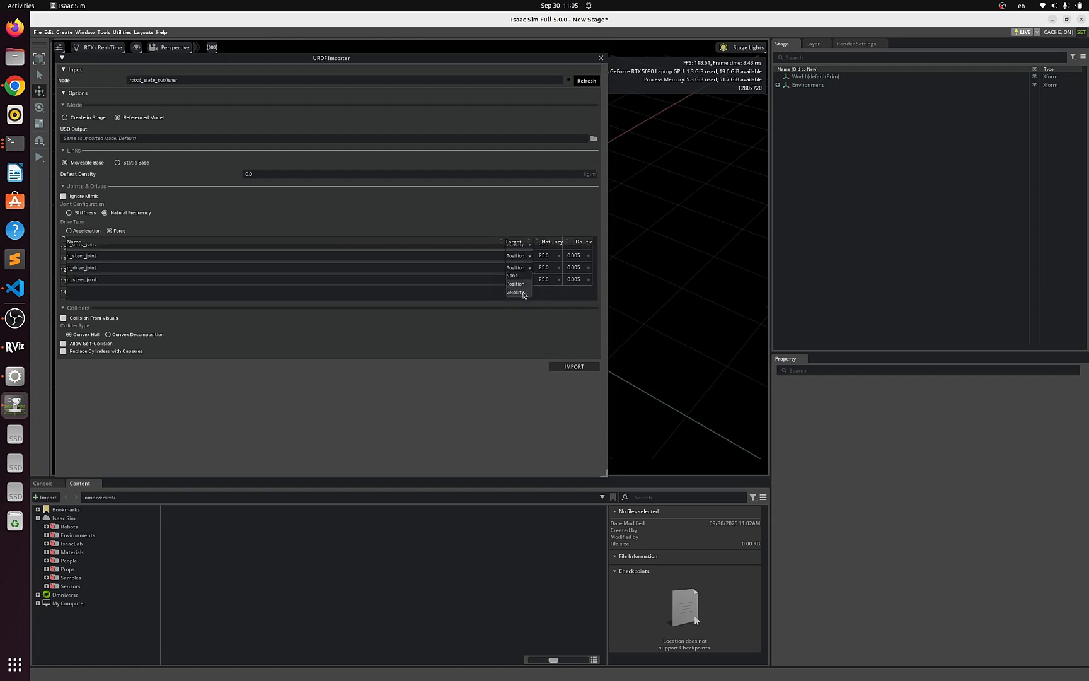
scroll(445, 282, "up", 3)
scroll(445, 282, "up", 2)
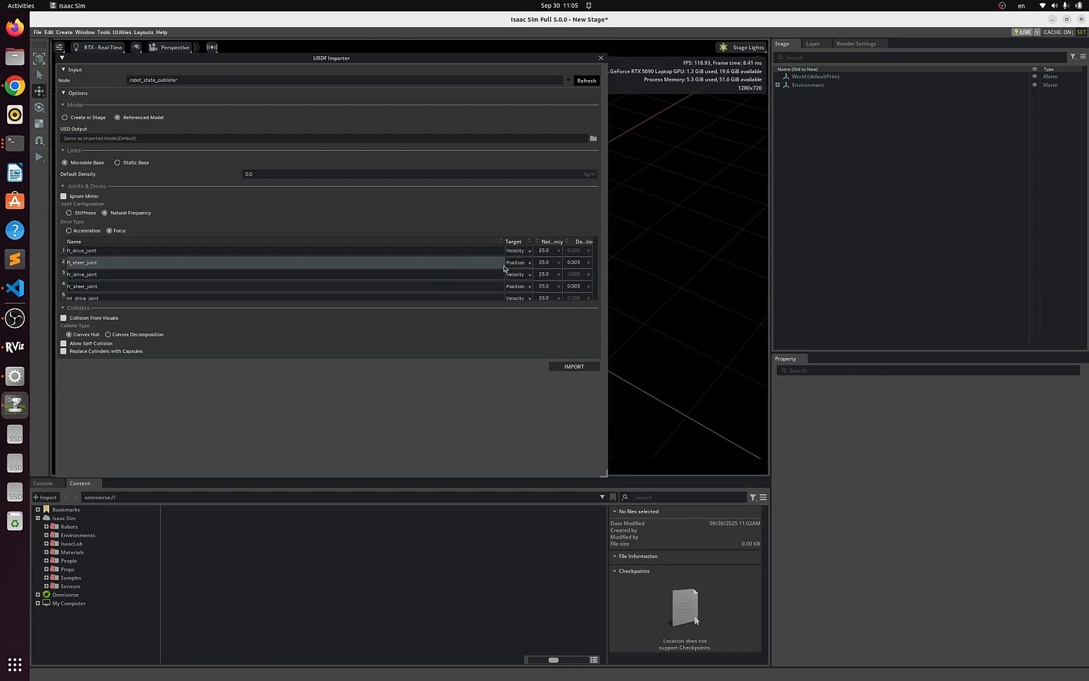
scroll(515, 287, "up", 1)
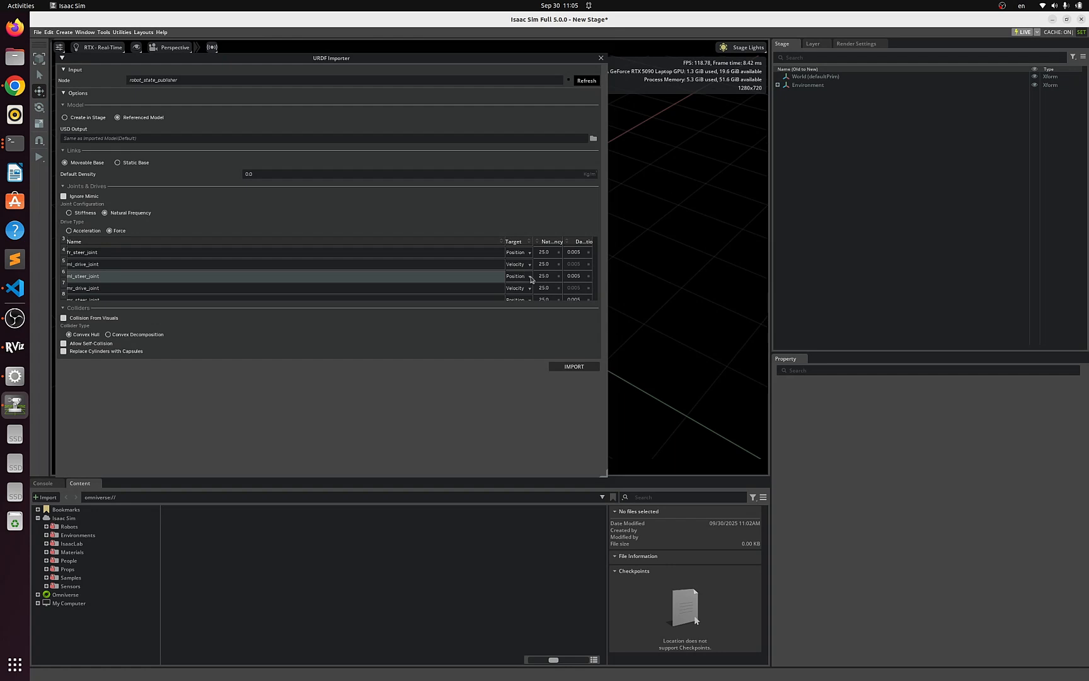
scroll(531, 281, "down", 3)
scroll(530, 283, "down", 3)
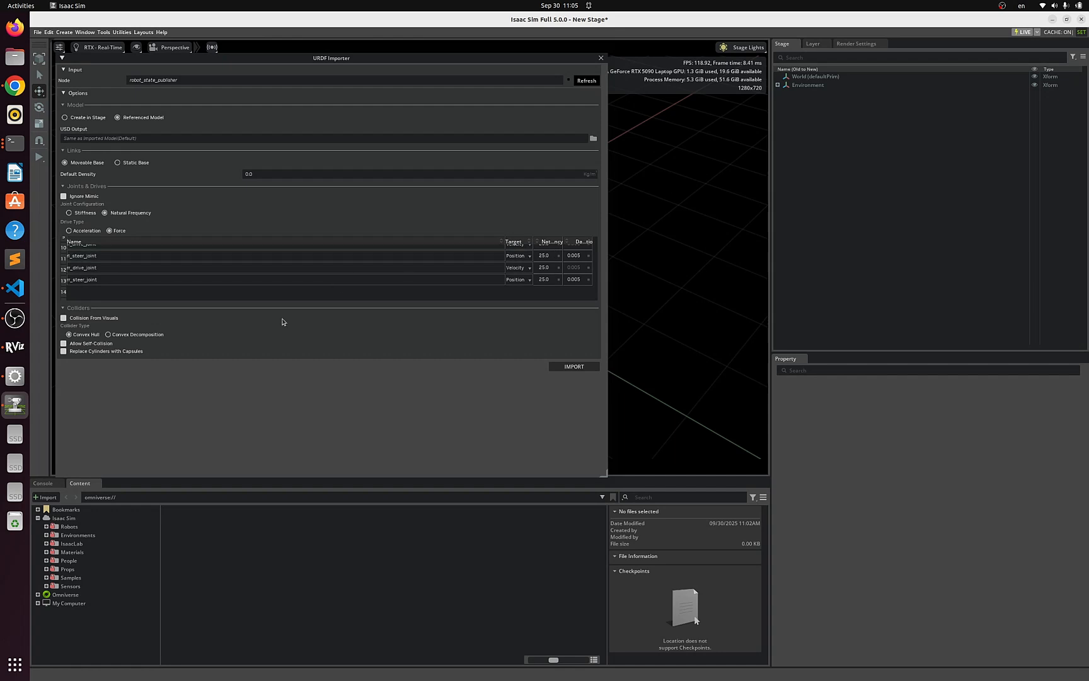
- Set the USD output to a file named shl-1-isaac in the Desktop folder
left_click(127, 142)
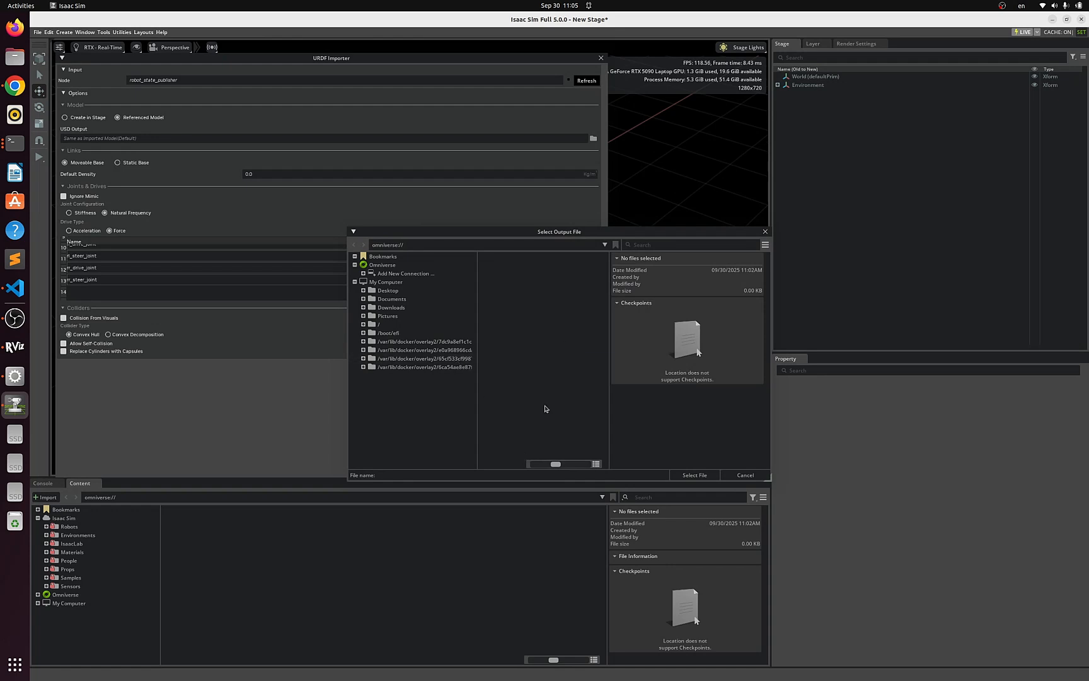
left_click(396, 289)
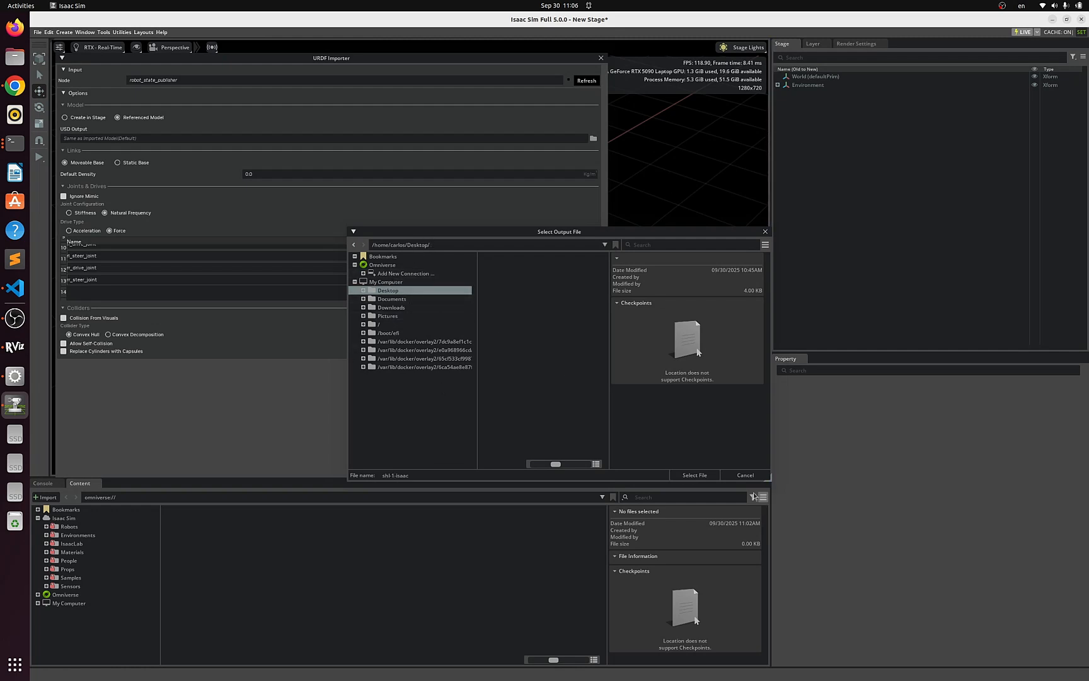
left_click(695, 475)
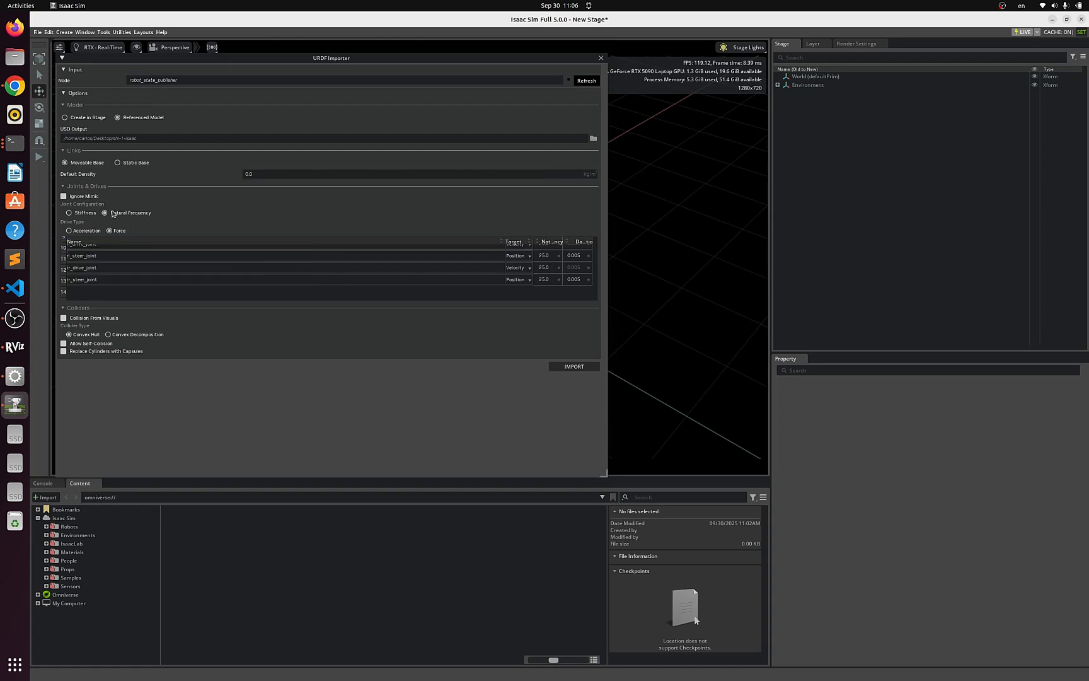
- Import the robot from the URDF Importer and close the importer dialog
scroll(337, 266, "up", 5)
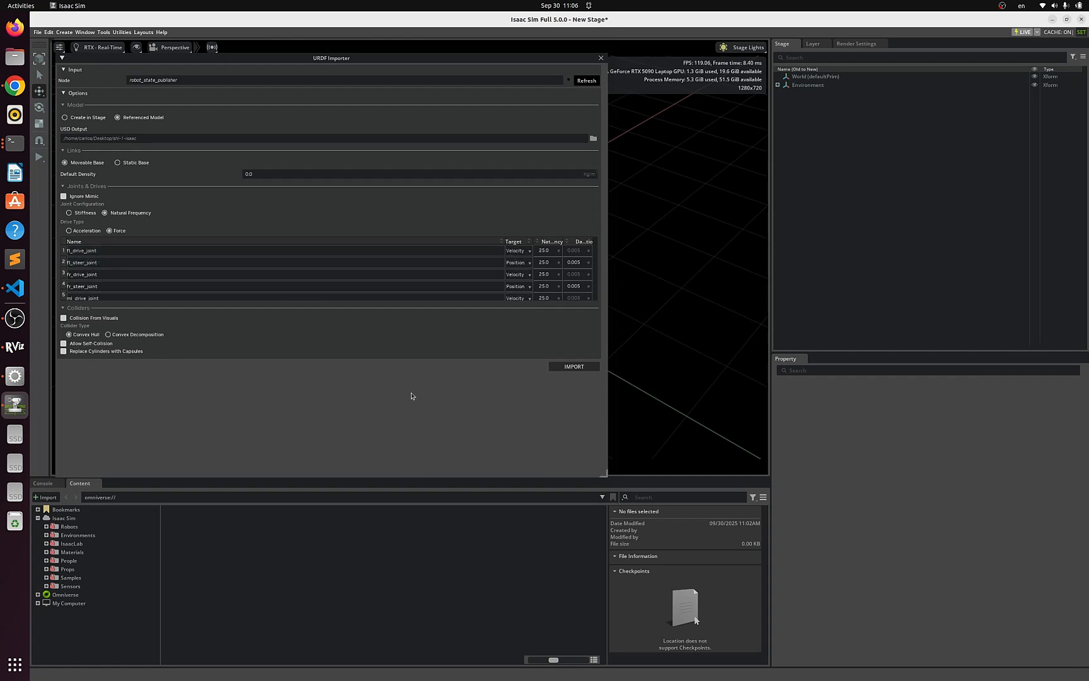
left_click(585, 371)
left_click(600, 58)
- Start and stop the simulation twice to test the imported robot in the viewport
scroll(469, 273, "up", 5)
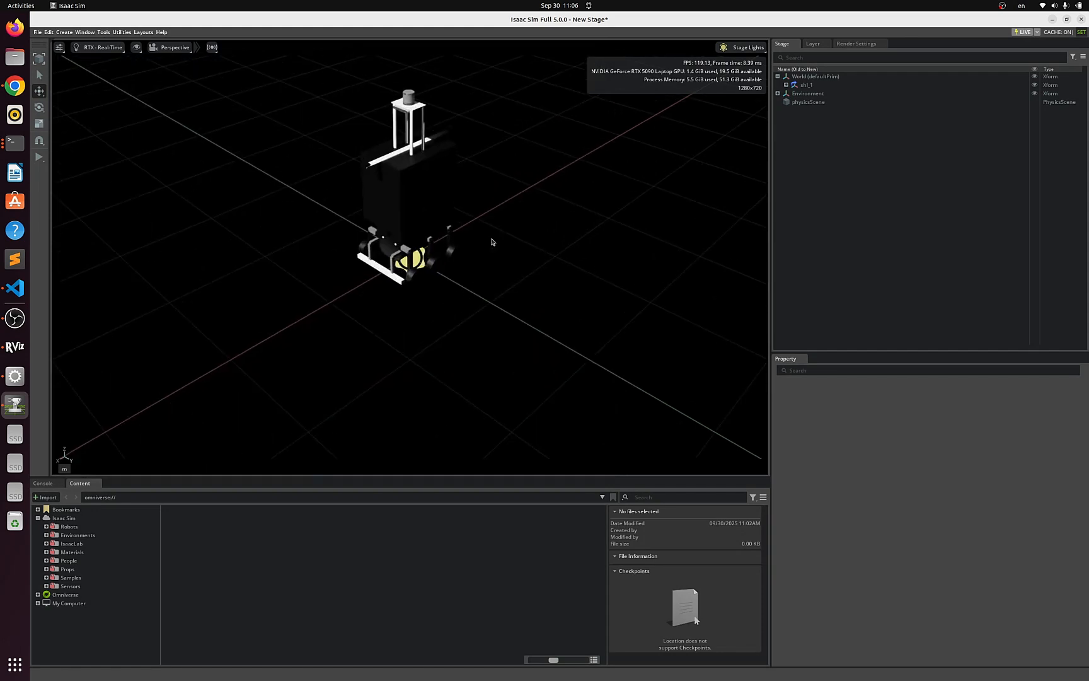
mouse_move(480, 257)
middle_mouse_down()
mouse_move(452, 296)
mouse_move(483, 238)
middle_mouse_up()
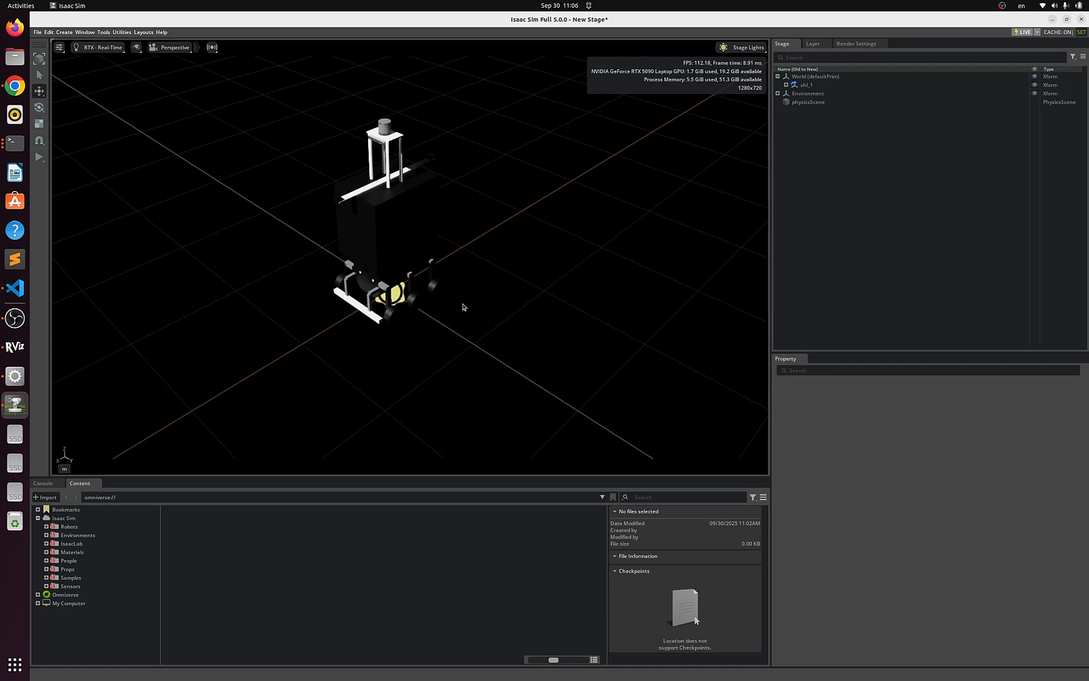
mouse_move(483, 389)
middle_mouse_down()
mouse_move(511, 362)
mouse_move(476, 390)
middle_mouse_up()
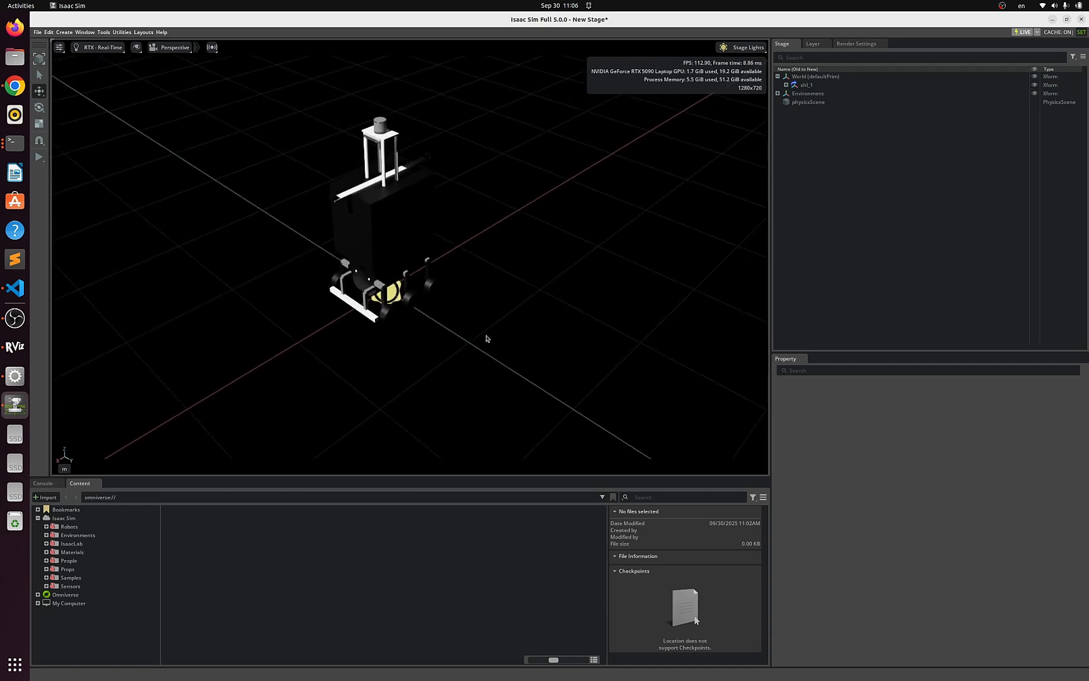
left_click_drag(411, 398, 448, 378)
scroll(576, 271, "down", 5)
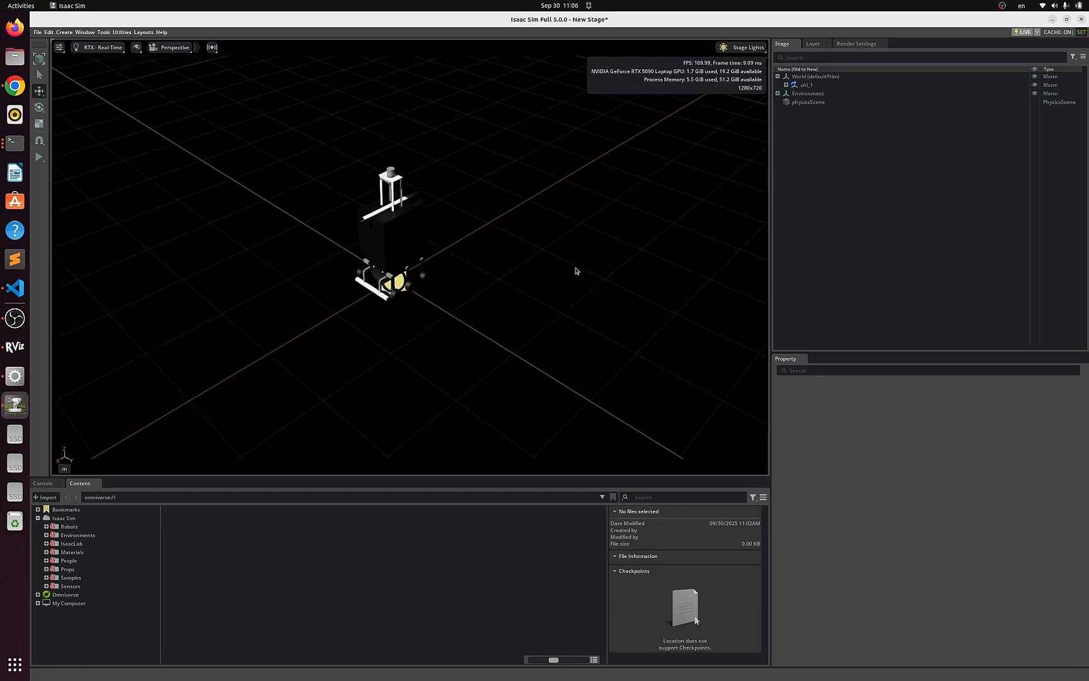
left_click(43, 162)
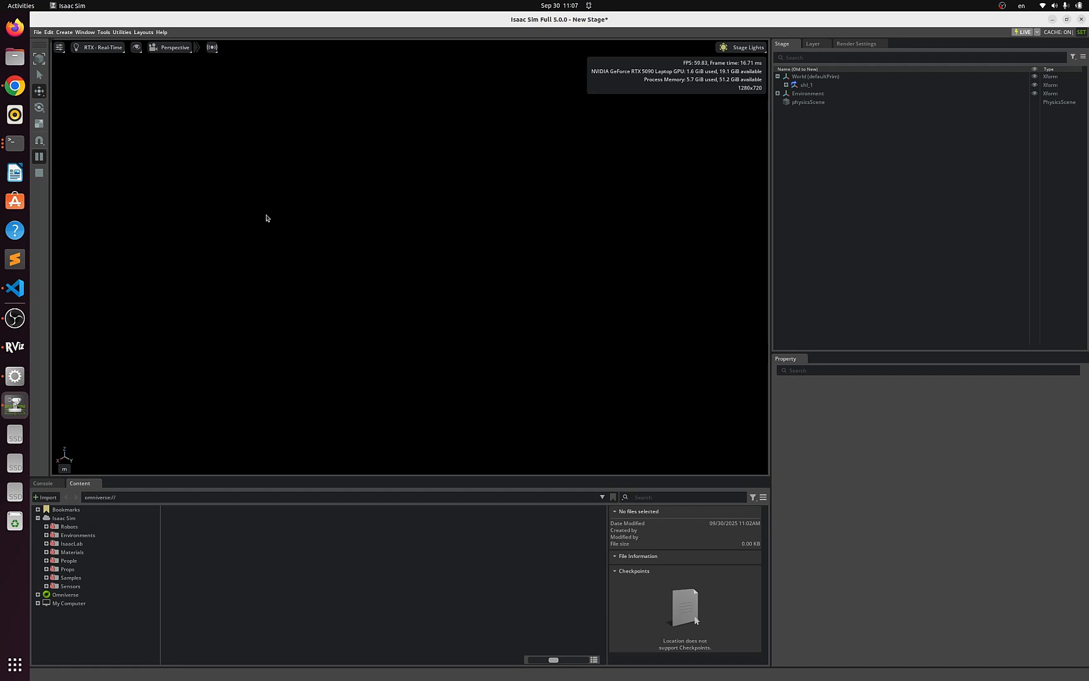
left_click(39, 173)
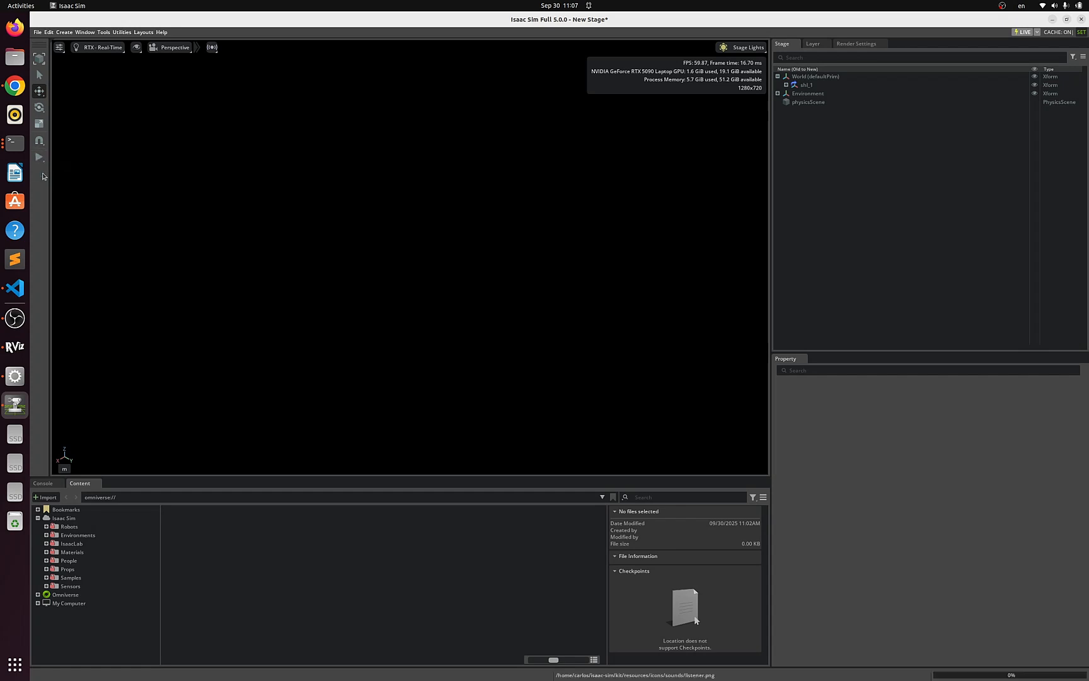
left_click(40, 157)
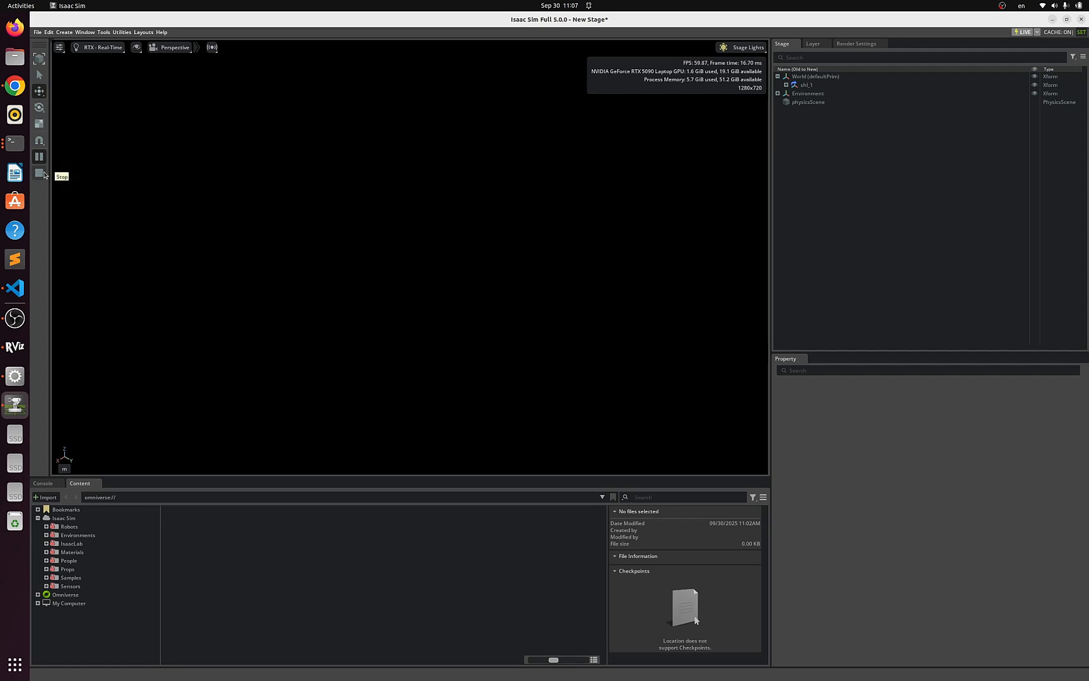
left_click(44, 174)
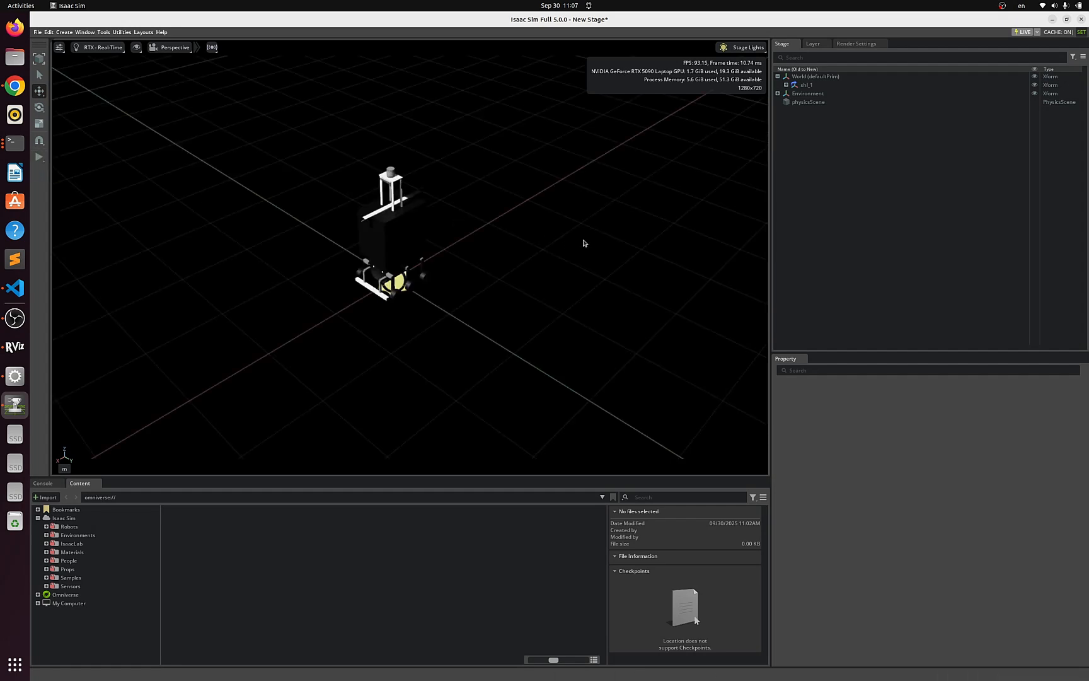